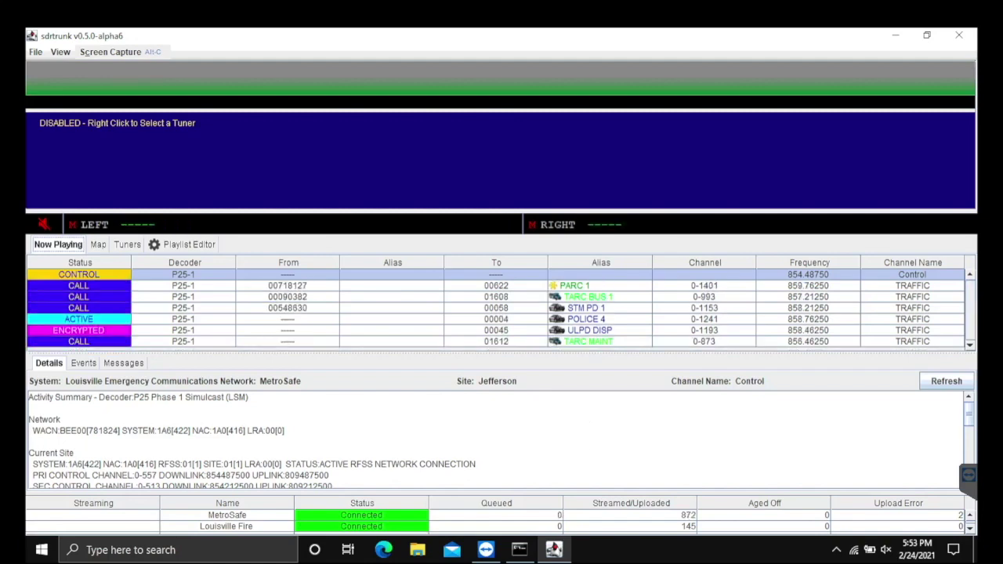
Step: Switch to the Broadcastify website's Broadcast Feed page and start an audio feed application
{"action": "mouse_move", "coordinate": [252, 555]}
{"action": "left_click", "coordinate": [160, 554]}
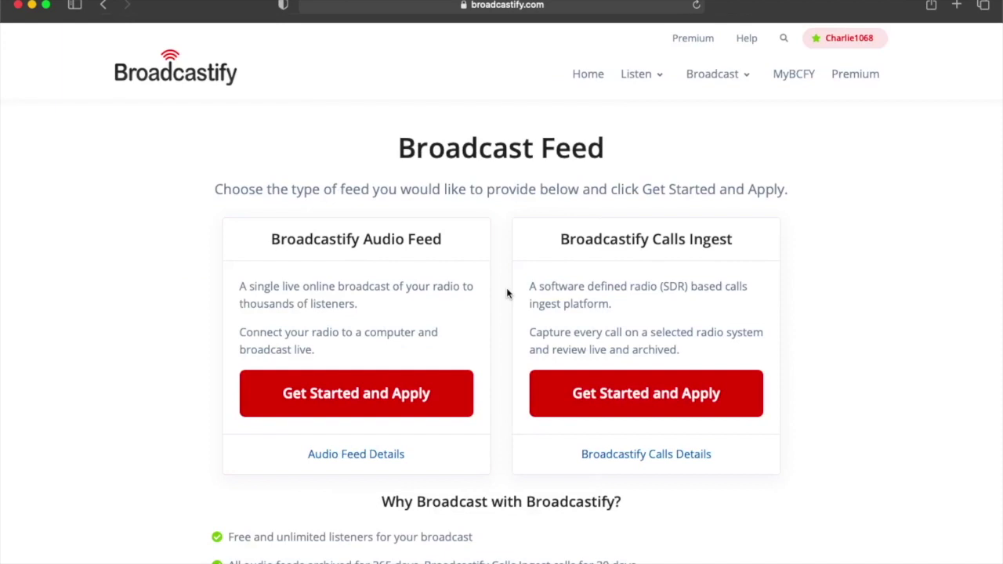
{"action": "mouse_move", "coordinate": [648, 80]}
{"action": "left_click", "coordinate": [372, 395]}
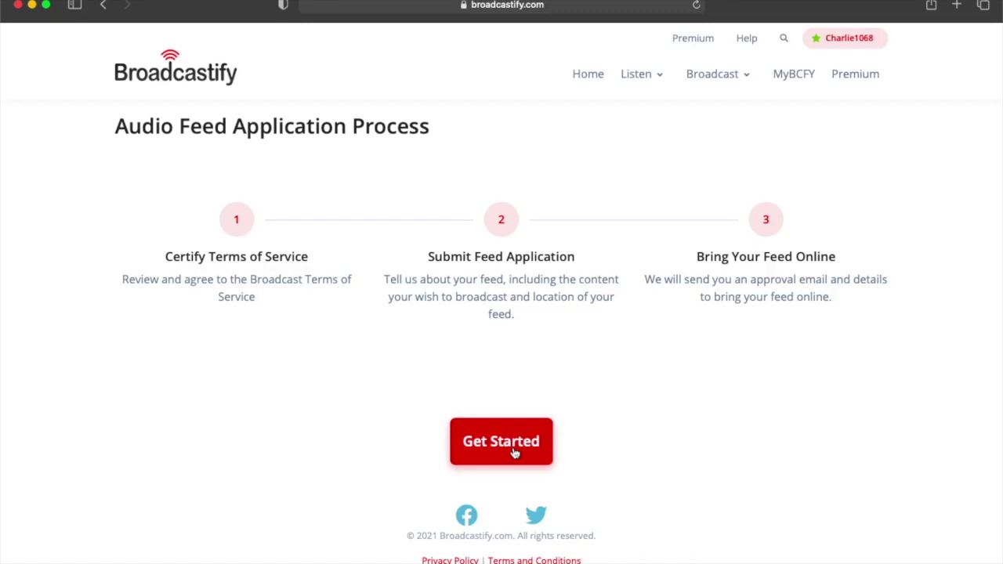
{"action": "left_click", "coordinate": [514, 453]}
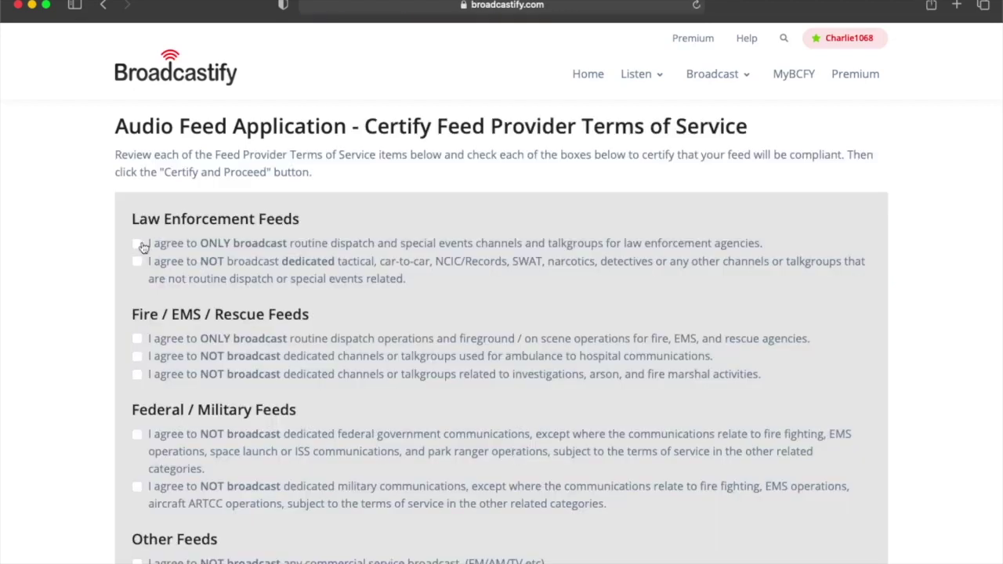
Step: Agree to all the Law Enforcement, Fire / EMS / Rescue and Federal / Military feed terms
{"action": "scroll", "coordinate": [148, 279], "scroll_direction": "down", "scroll_amount": 2}
{"action": "scroll", "coordinate": [148, 279], "scroll_direction": "down", "scroll_amount": 3}
{"action": "scroll", "coordinate": [145, 235], "scroll_direction": "up", "scroll_amount": 3}
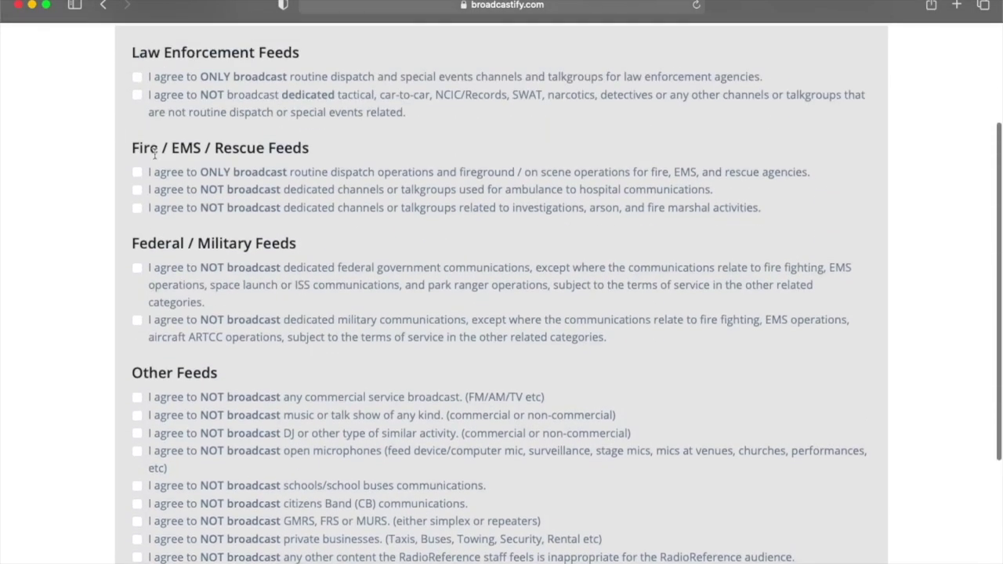
{"action": "left_click", "coordinate": [137, 77]}
{"action": "left_click", "coordinate": [137, 95]}
{"action": "left_click", "coordinate": [137, 172]}
{"action": "left_click", "coordinate": [137, 189]}
{"action": "left_click", "coordinate": [137, 208]}
{"action": "left_click", "coordinate": [137, 268]}
{"action": "left_click", "coordinate": [137, 320]}
Step: Agree to all nine terms in the Other Feeds section
{"action": "scroll", "coordinate": [138, 322], "scroll_direction": "down", "scroll_amount": 2}
{"action": "left_click", "coordinate": [138, 297]}
{"action": "left_click", "coordinate": [138, 315]}
{"action": "left_click", "coordinate": [138, 333]}
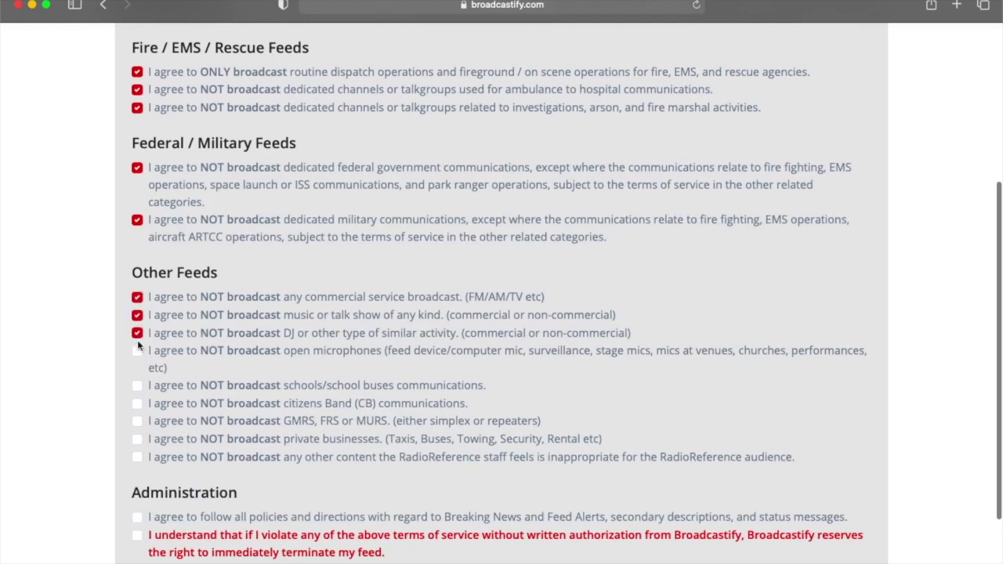
{"action": "left_click", "coordinate": [138, 351]}
{"action": "left_click", "coordinate": [138, 385]}
{"action": "left_click", "coordinate": [138, 403]}
{"action": "left_click", "coordinate": [138, 439]}
{"action": "left_click", "coordinate": [138, 422]}
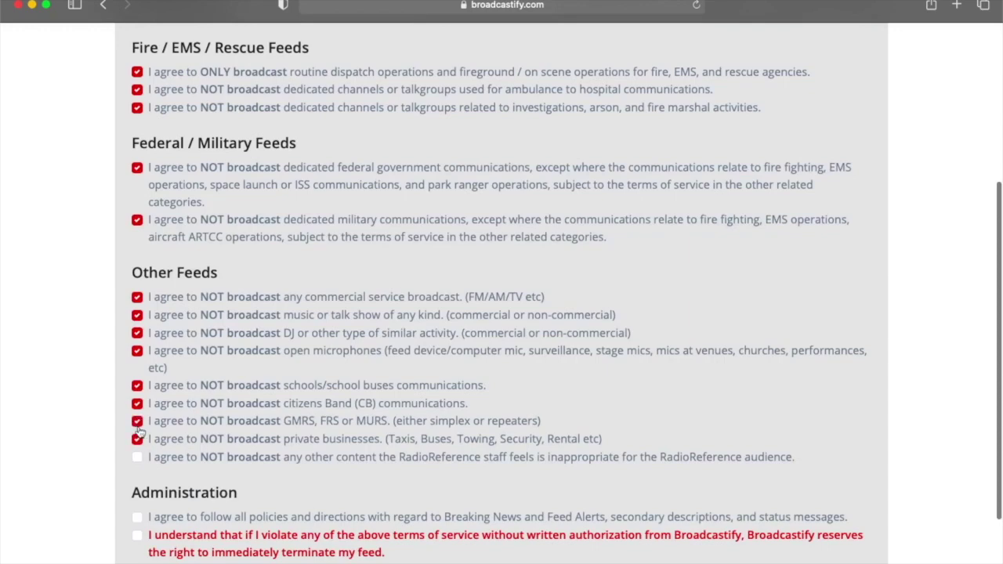
{"action": "left_click", "coordinate": [138, 456]}
Step: Agree to both Administration terms and certify the terms of service to proceed to the feed details
{"action": "scroll", "coordinate": [220, 437], "scroll_direction": "up", "scroll_amount": 3}
{"action": "scroll", "coordinate": [220, 437], "scroll_direction": "down", "scroll_amount": 5}
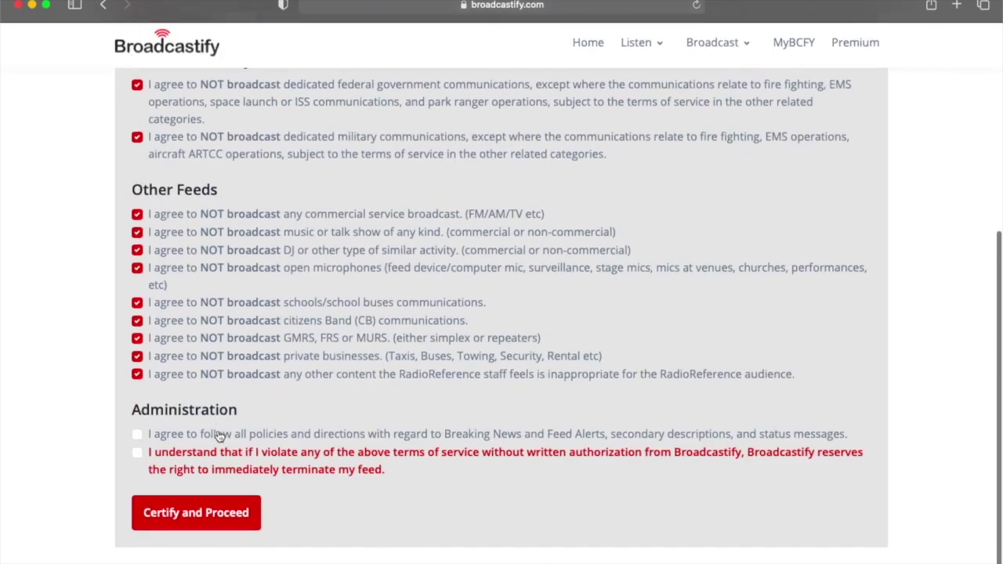
{"action": "left_click", "coordinate": [138, 434]}
{"action": "left_click", "coordinate": [137, 452]}
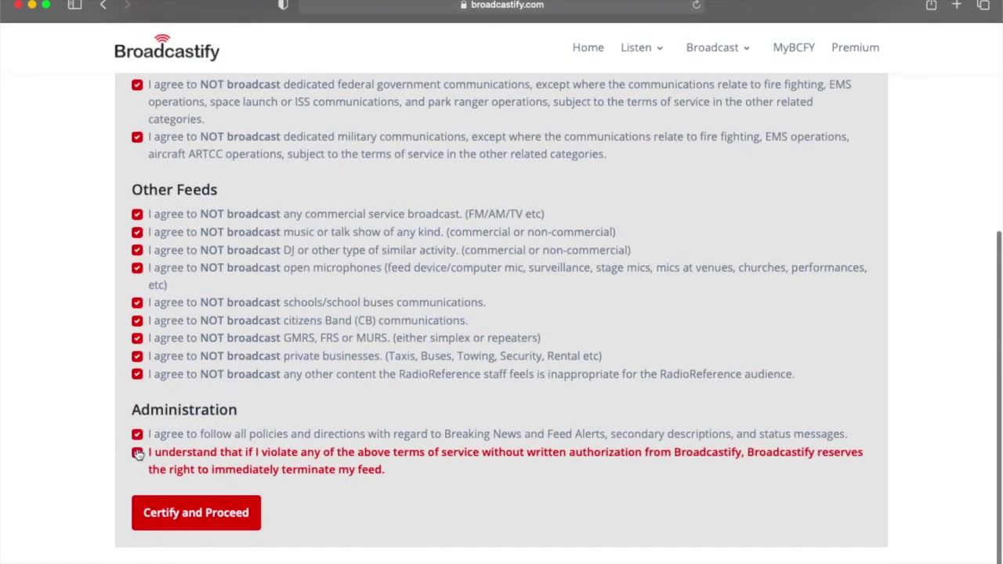
{"action": "left_click", "coordinate": [185, 514]}
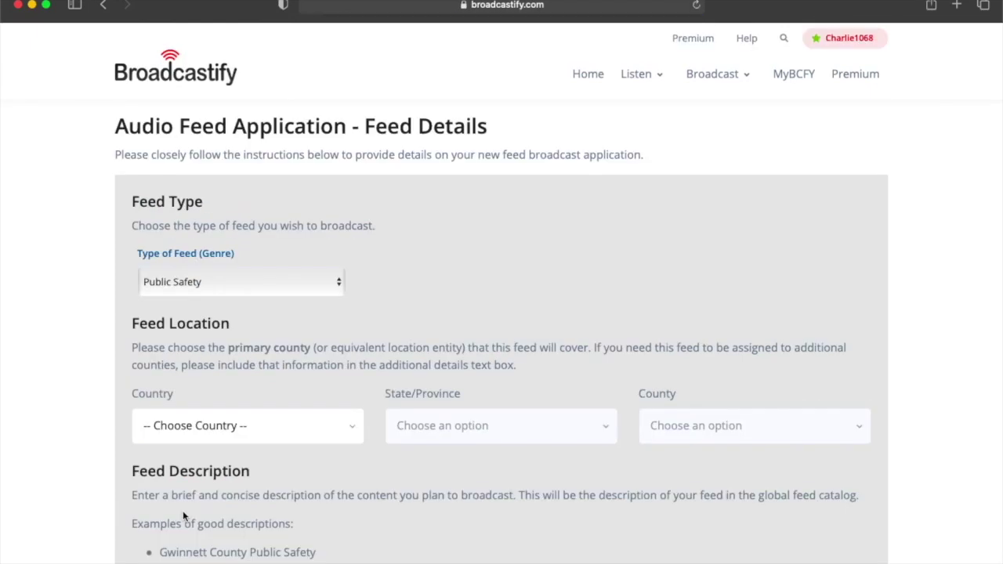
Step: Examine the feed details form: genre options, feed location, description, additional details and the anonymous feed option
{"action": "scroll", "coordinate": [418, 271], "scroll_direction": "down", "scroll_amount": 5}
{"action": "scroll", "coordinate": [418, 271], "scroll_direction": "up", "scroll_amount": 3}
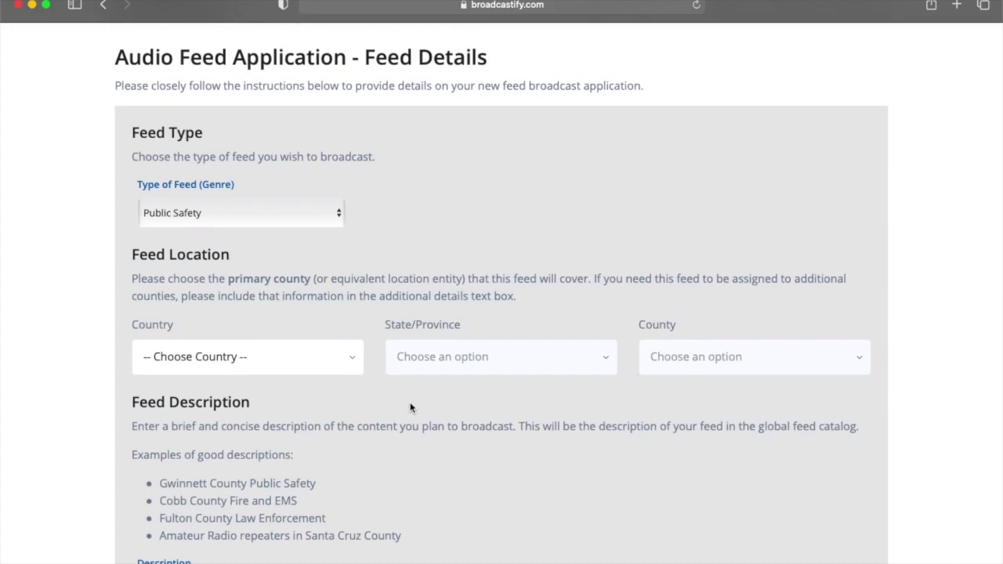
{"action": "left_click", "coordinate": [264, 206]}
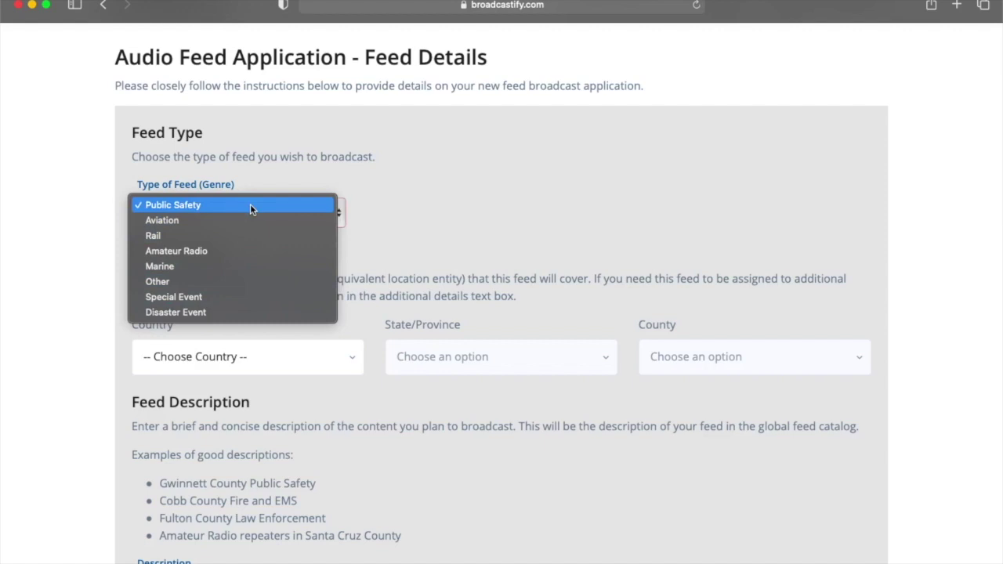
{"action": "left_click", "coordinate": [444, 282]}
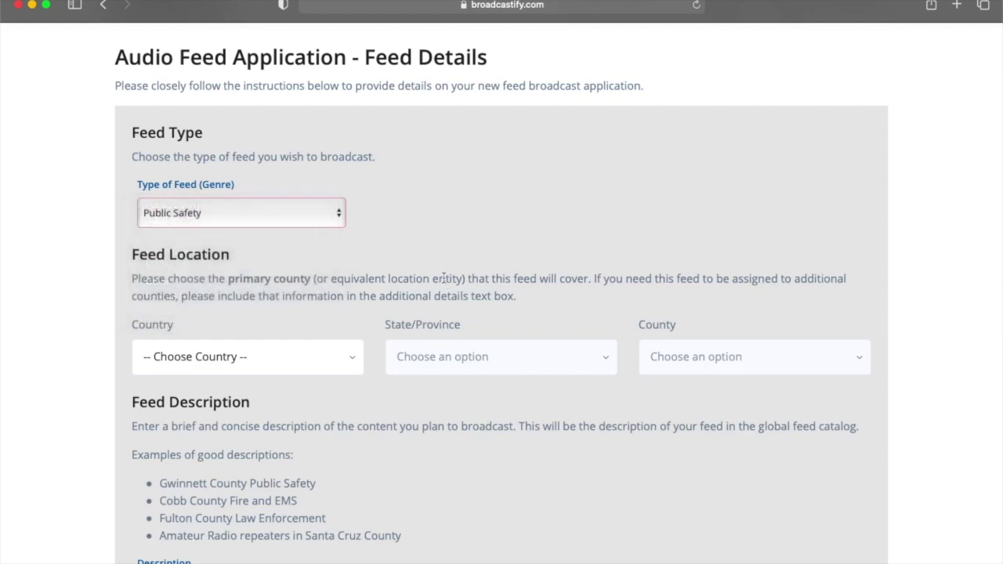
{"action": "scroll", "coordinate": [352, 322], "scroll_direction": "down", "scroll_amount": 2}
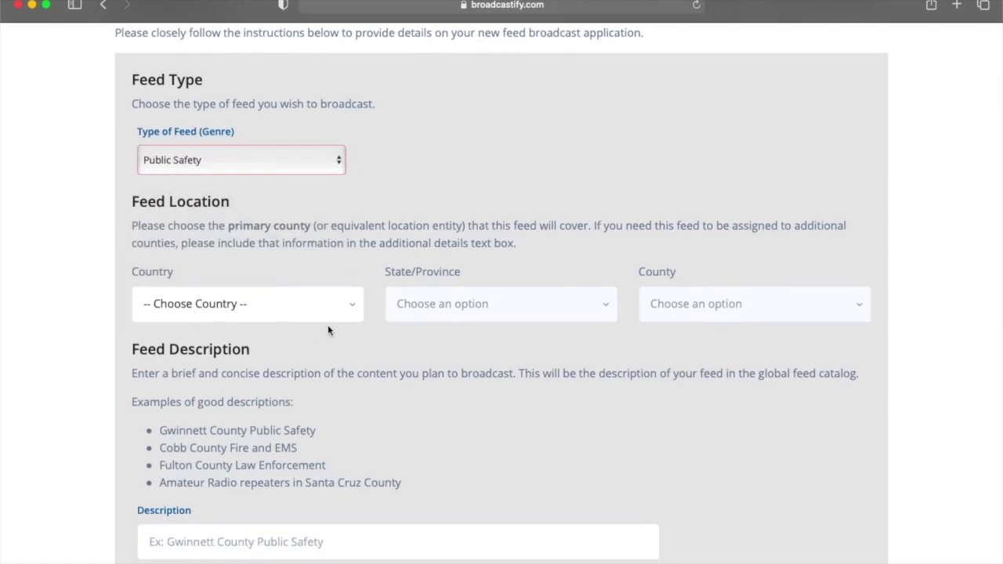
{"action": "scroll", "coordinate": [396, 418], "scroll_direction": "down", "scroll_amount": 5}
{"action": "left_click", "coordinate": [293, 359]}
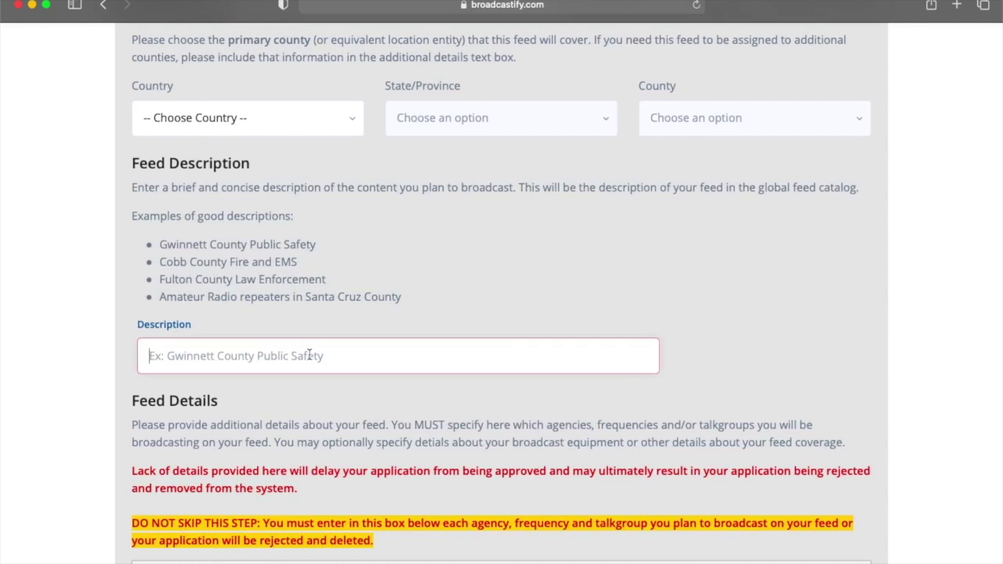
{"action": "scroll", "coordinate": [425, 347], "scroll_direction": "down", "scroll_amount": 5}
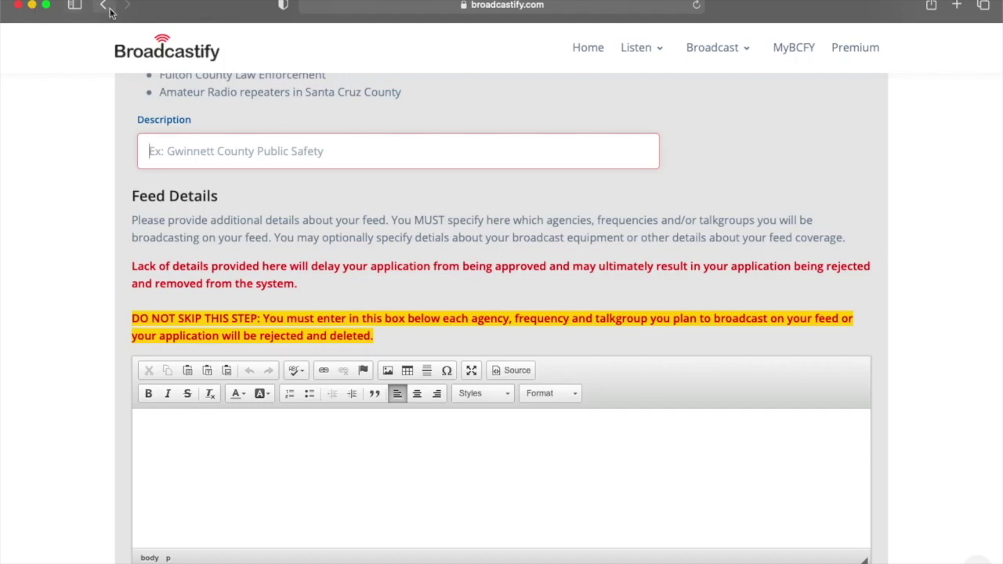
{"action": "scroll", "coordinate": [283, 276], "scroll_direction": "down", "scroll_amount": 5}
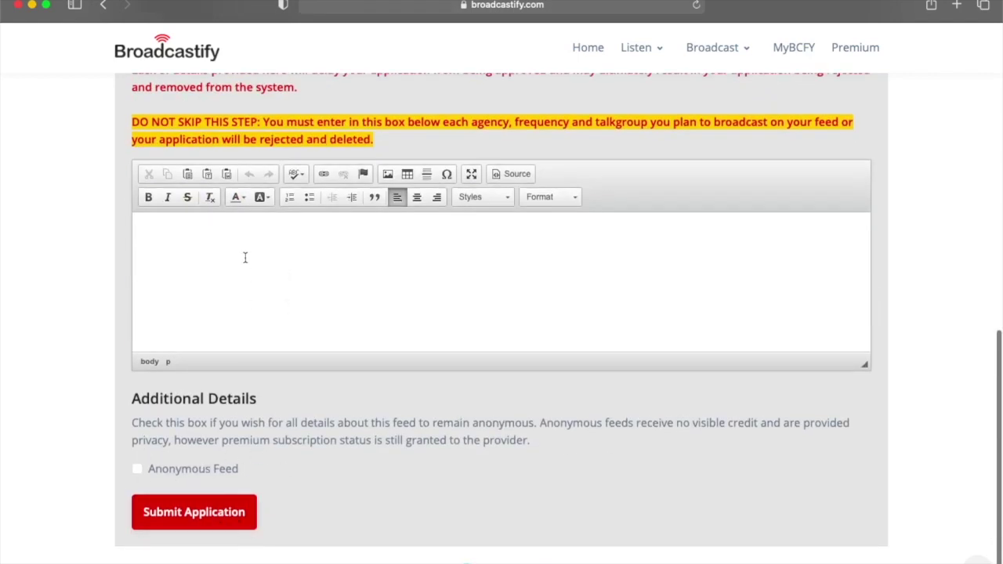
Step: Leave the audio feed application and view the account's own audio feeds with their status in MyBCFY
{"action": "left_click", "coordinate": [106, 8]}
{"action": "left_click", "coordinate": [107, 8]}
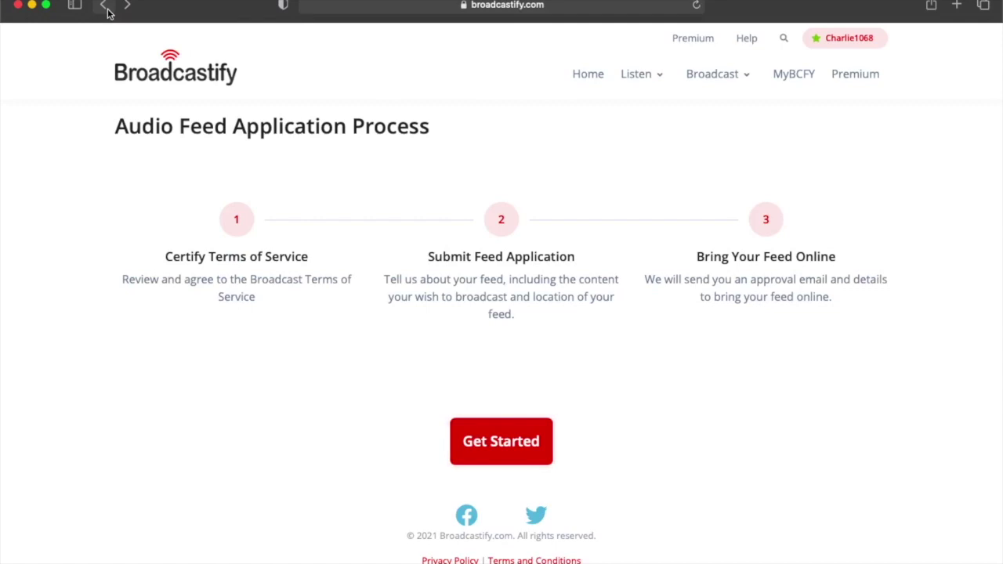
{"action": "left_click", "coordinate": [106, 8]}
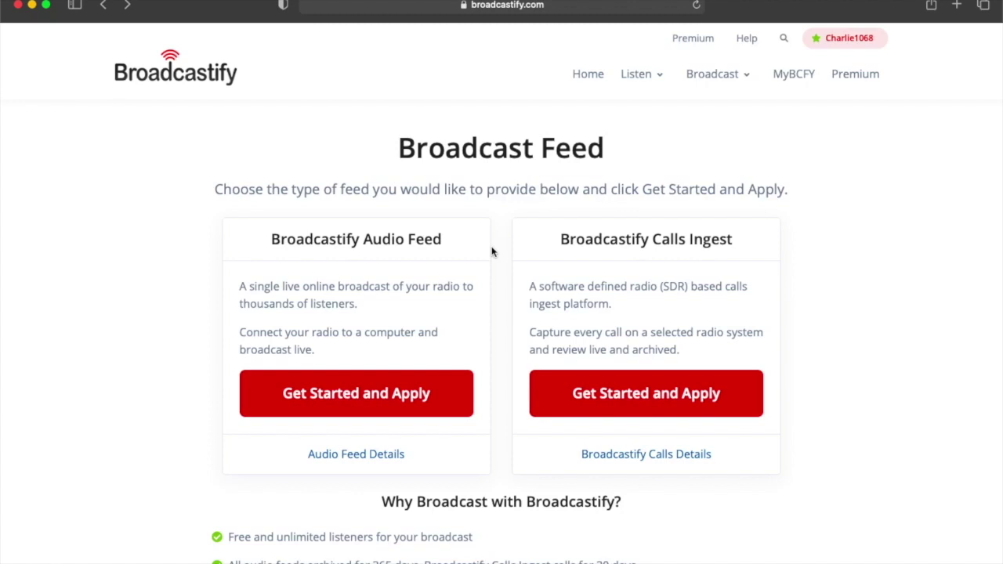
{"action": "left_click", "coordinate": [589, 75]}
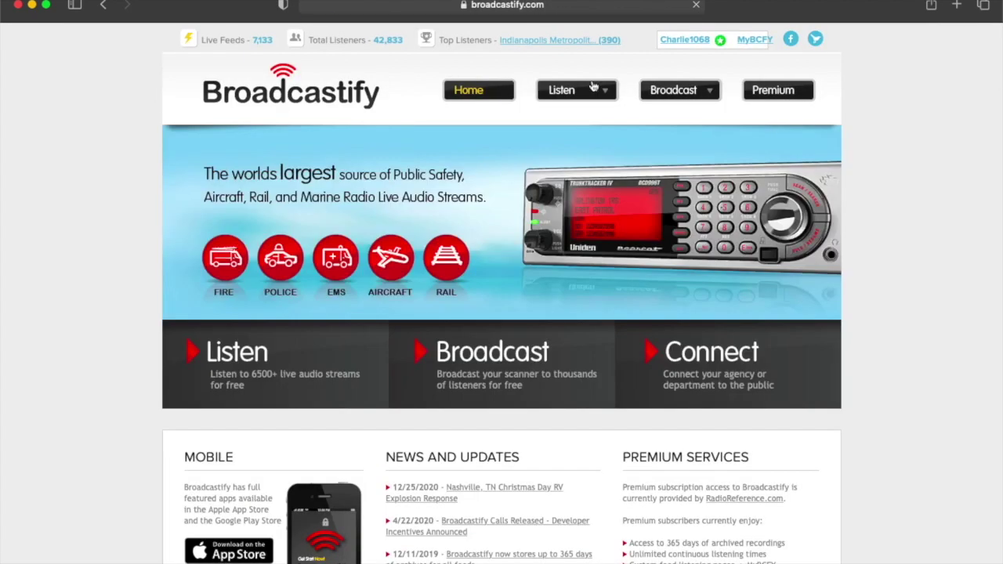
{"action": "left_click", "coordinate": [760, 39]}
{"action": "scroll", "coordinate": [636, 289], "scroll_direction": "down", "scroll_amount": 5}
{"action": "scroll", "coordinate": [636, 289], "scroll_direction": "down", "scroll_amount": 3}
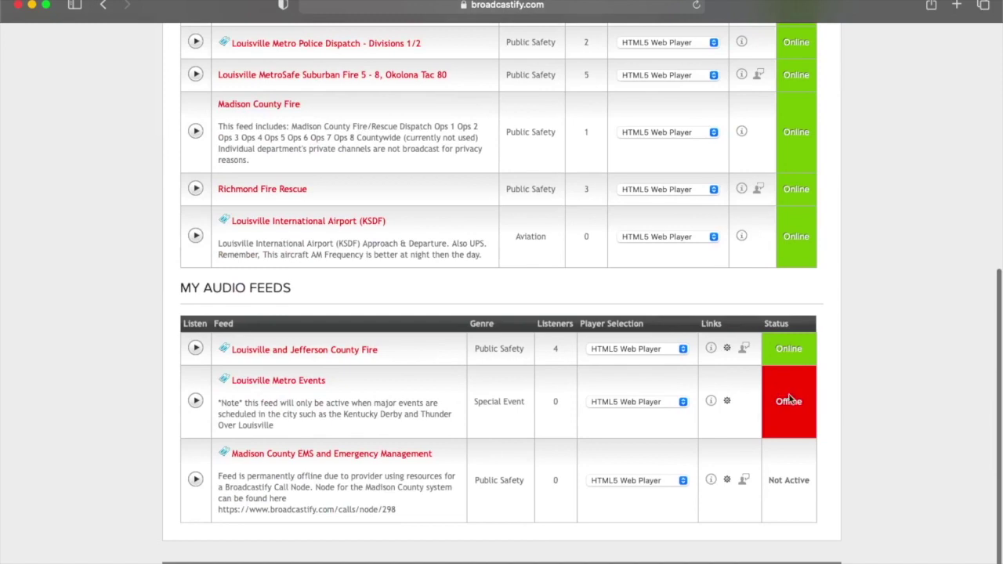
Step: Return to the Broadcast Feed page, open the Broadcastify Calls Ingest application process and review its supported applications
{"action": "left_click", "coordinate": [107, 6]}
{"action": "left_click", "coordinate": [107, 6]}
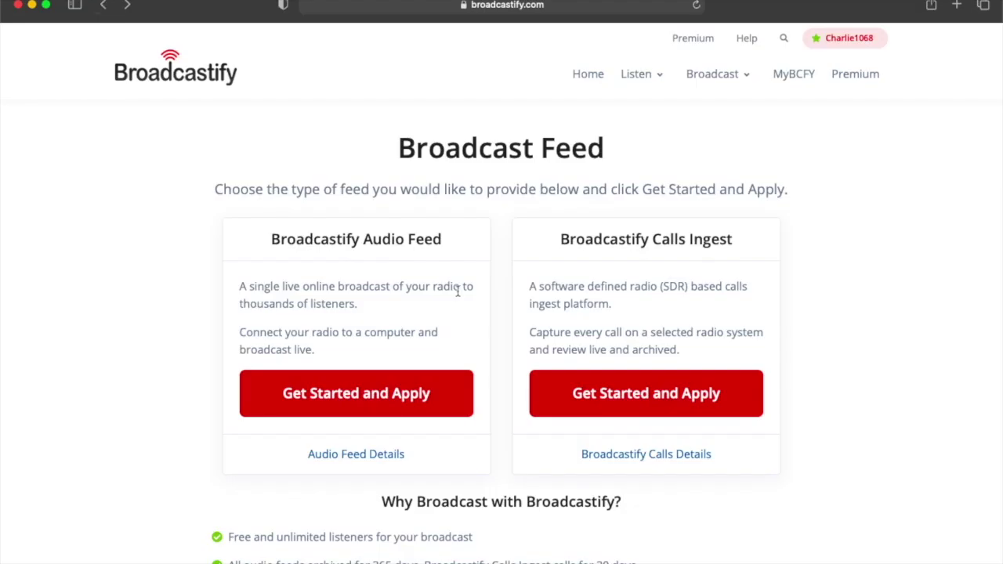
{"action": "scroll", "coordinate": [627, 333], "scroll_direction": "down", "scroll_amount": 2}
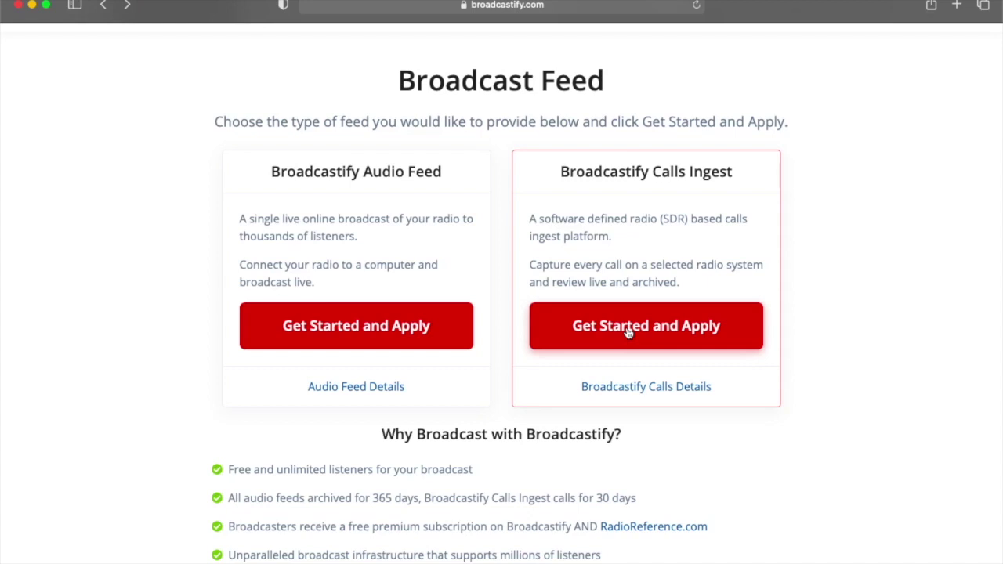
{"action": "left_click", "coordinate": [628, 333]}
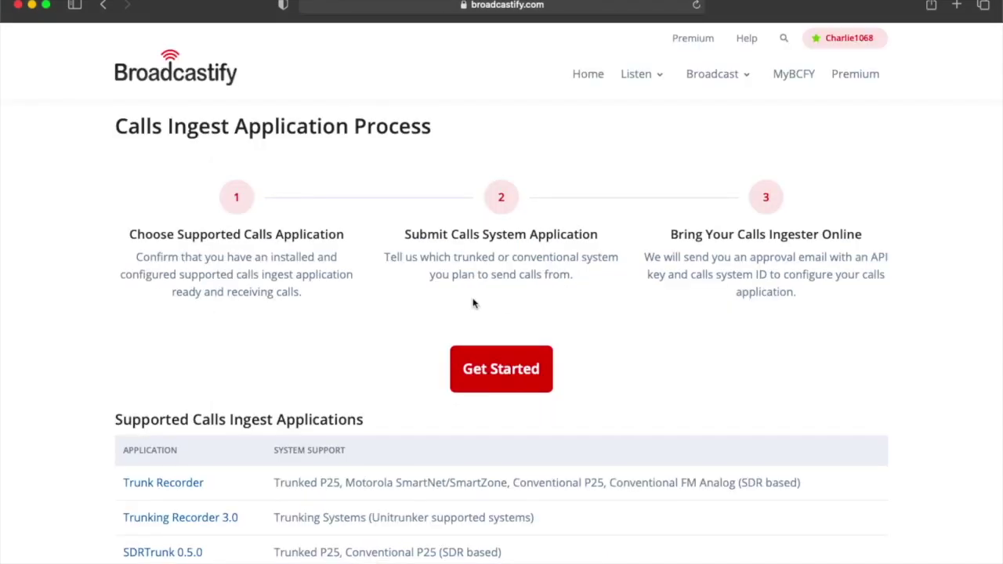
{"action": "scroll", "coordinate": [392, 358], "scroll_direction": "down", "scroll_amount": 3}
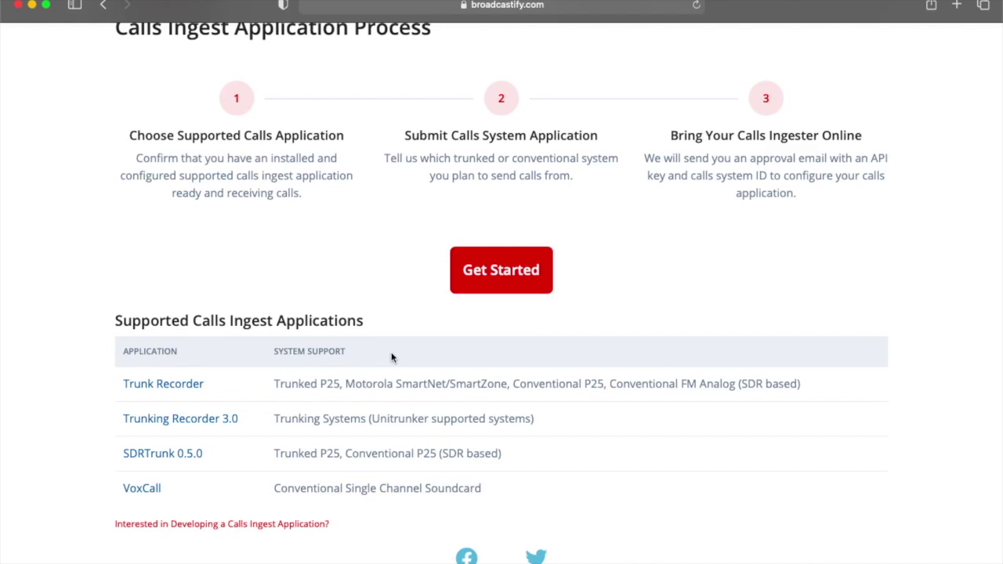
Step: Start the calls application and confirm SDRTrunk as the application for sending calls
{"action": "left_click", "coordinate": [546, 272]}
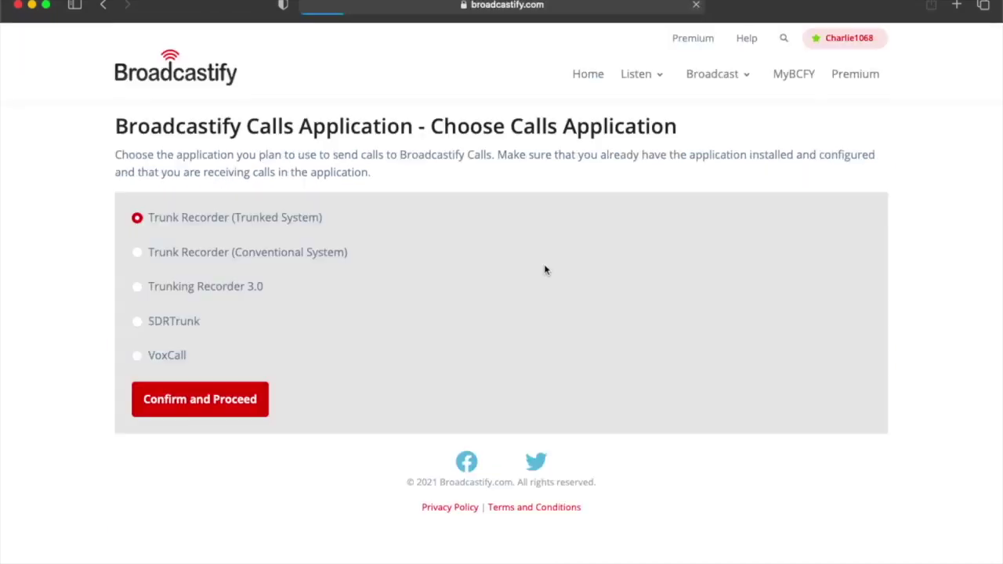
{"action": "left_click", "coordinate": [139, 325]}
{"action": "left_click", "coordinate": [199, 407]}
Step: Set the trunked system's location to United States, Kentucky, Jefferson county
{"action": "left_click", "coordinate": [280, 226]}
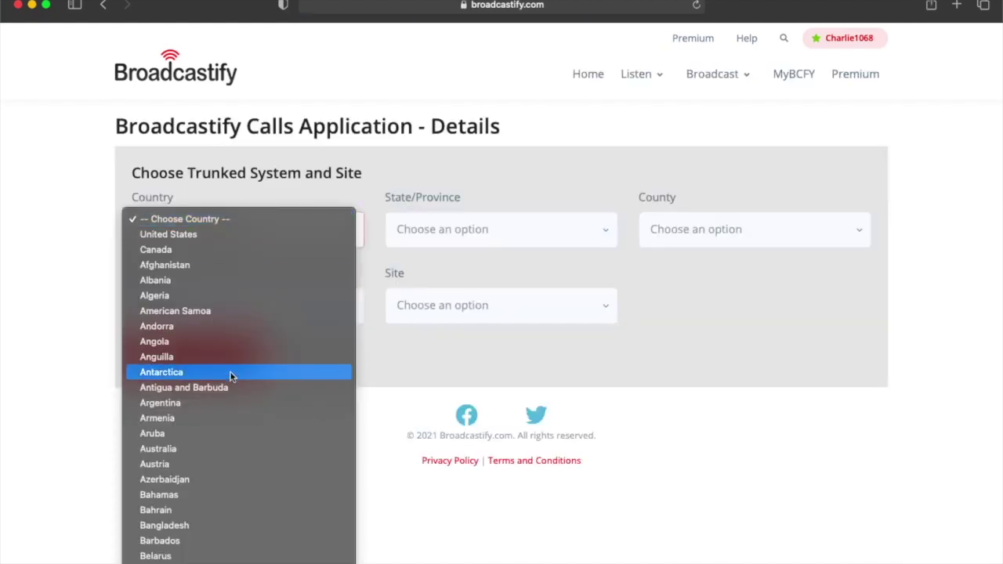
{"action": "left_click", "coordinate": [206, 235]}
{"action": "left_click", "coordinate": [441, 241]}
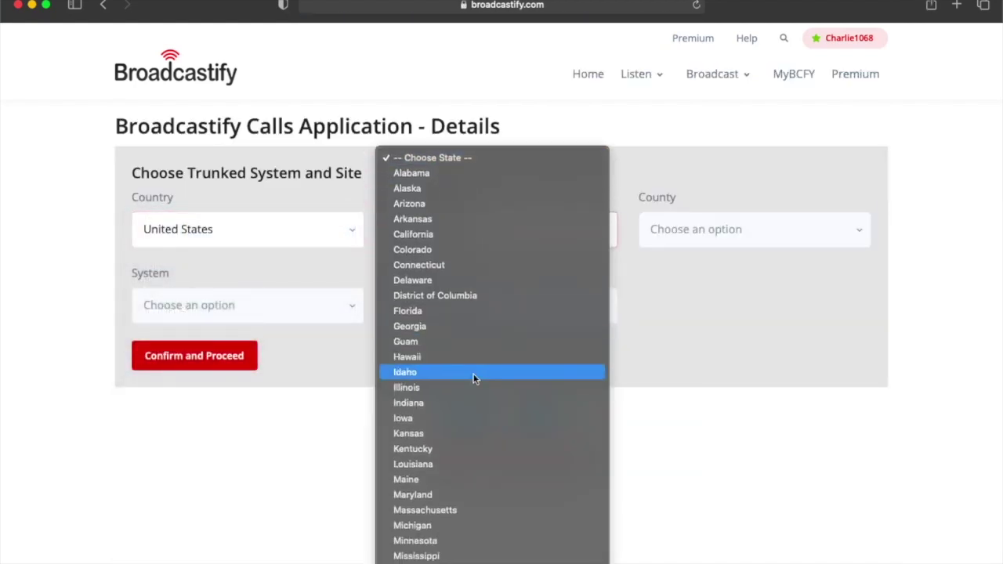
{"action": "scroll", "coordinate": [472, 378], "scroll_direction": "down", "scroll_amount": 5}
{"action": "left_click", "coordinate": [420, 311]}
{"action": "left_click", "coordinate": [714, 241]}
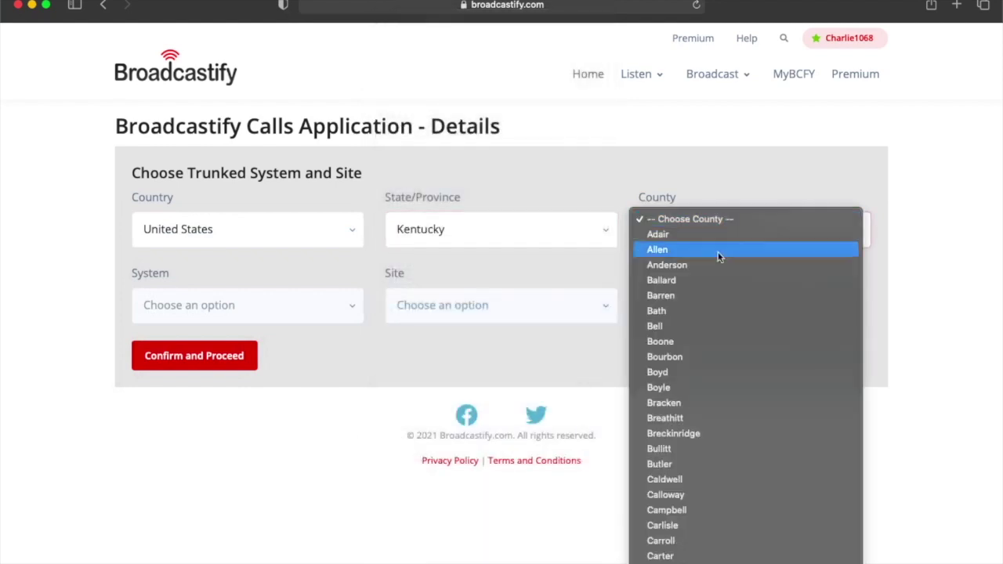
{"action": "scroll", "coordinate": [695, 387], "scroll_direction": "down", "scroll_amount": 5}
{"action": "scroll", "coordinate": [682, 316], "scroll_direction": "down", "scroll_amount": 10}
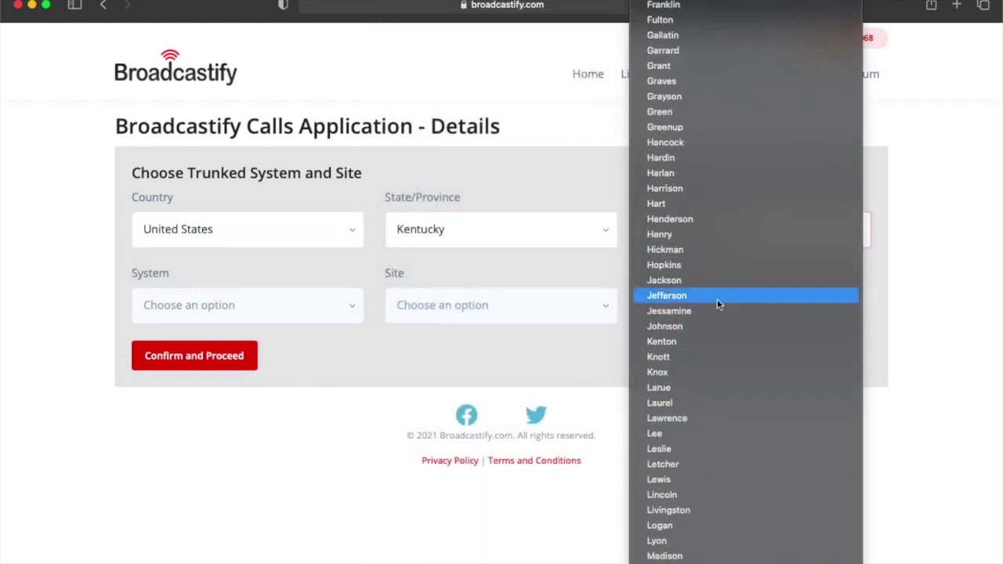
{"action": "scroll", "coordinate": [700, 326], "scroll_direction": "down", "scroll_amount": 1}
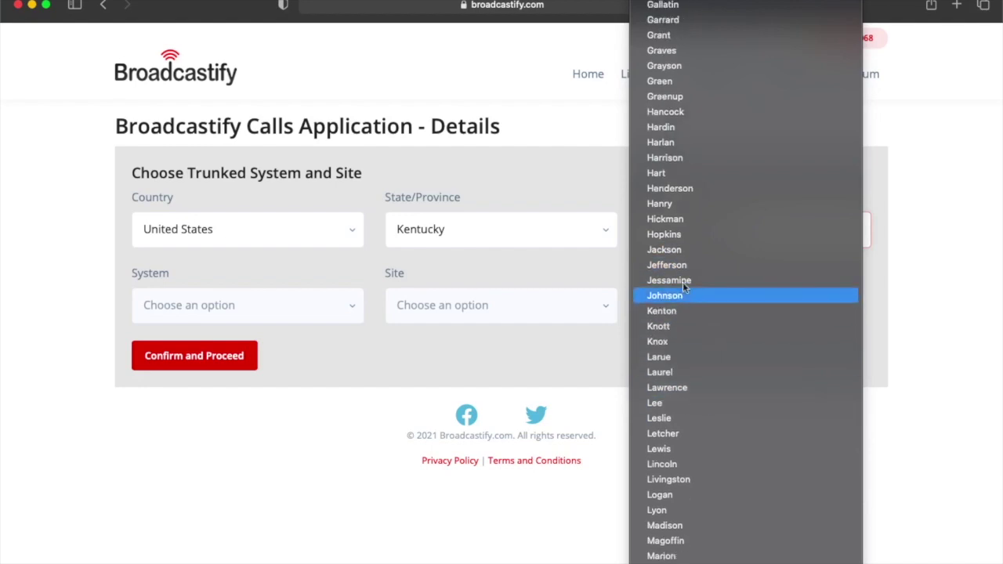
{"action": "left_click", "coordinate": [672, 263]}
Step: Choose the Churchill Downs system with site 001-Site 1, and leave the calls application without submitting it
{"action": "left_click", "coordinate": [238, 316]}
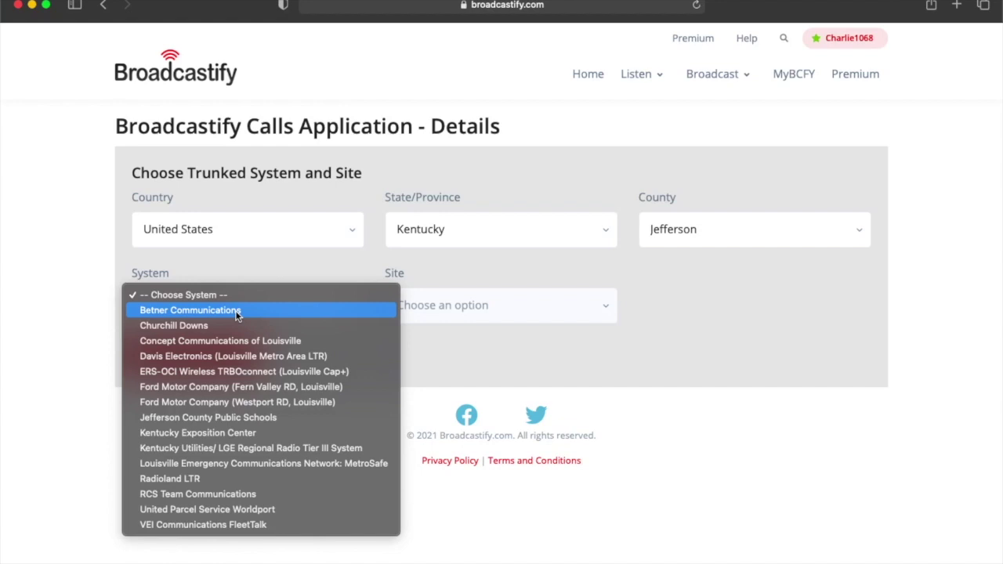
{"action": "left_click", "coordinate": [233, 325]}
{"action": "left_click", "coordinate": [441, 308]}
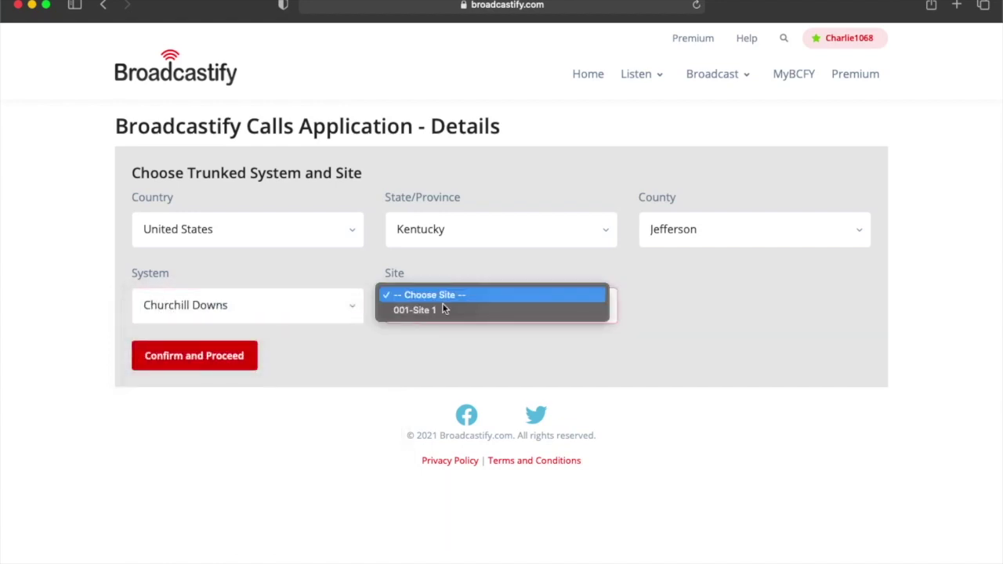
{"action": "left_click", "coordinate": [441, 310]}
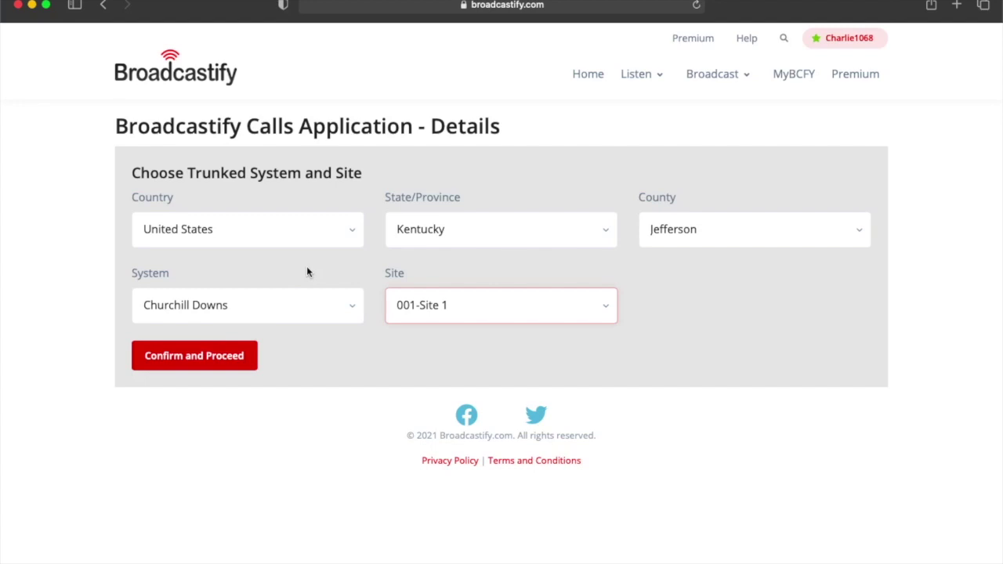
{"action": "left_click", "coordinate": [114, 4]}
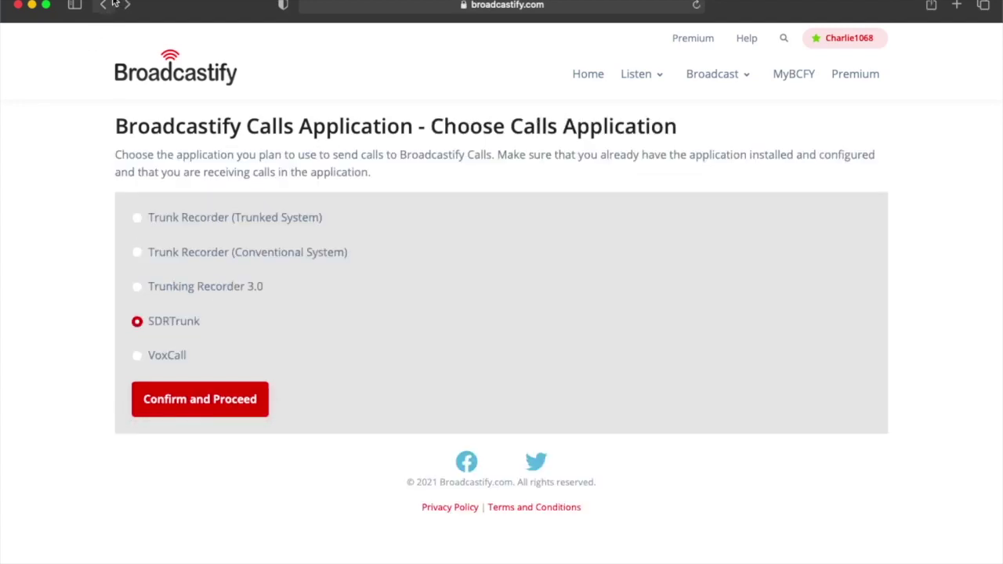
{"action": "left_click", "coordinate": [113, 4]}
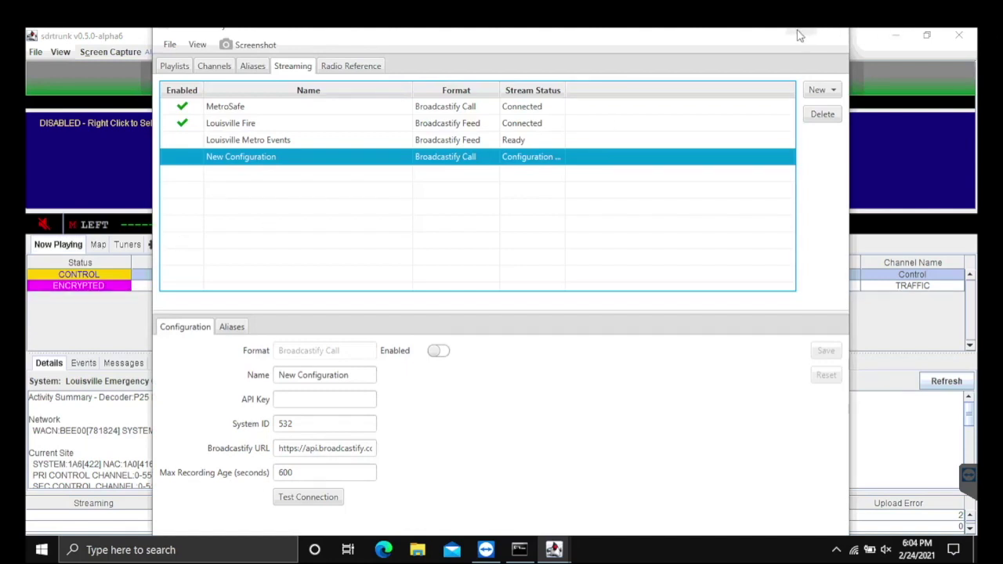
Step: Examine the available stream types, plus the Broadcastify URL and System ID of the New Configuration stream in the playlist editor
{"action": "left_click", "coordinate": [756, 35]}
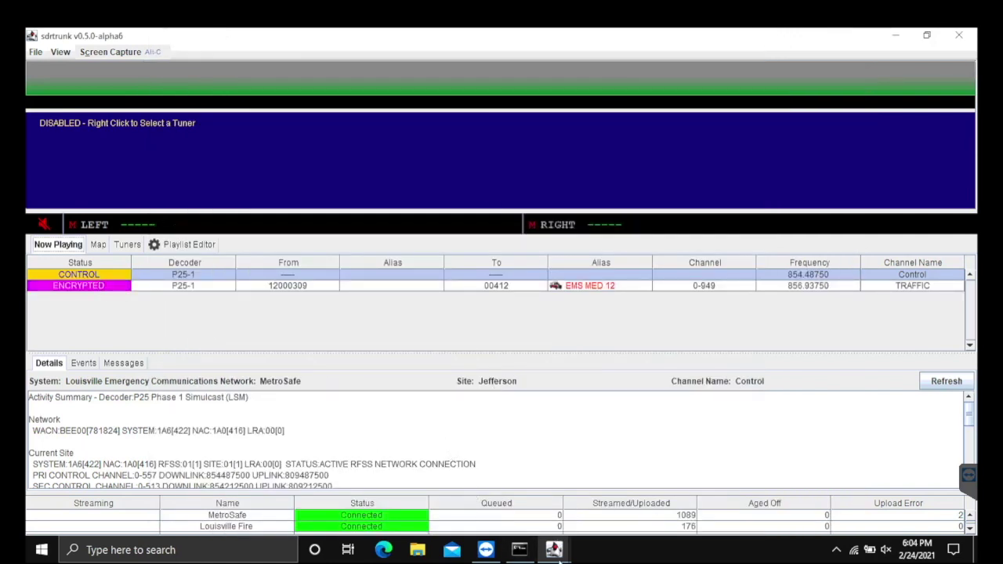
{"action": "mouse_move", "coordinate": [556, 551]}
{"action": "left_click", "coordinate": [613, 496]}
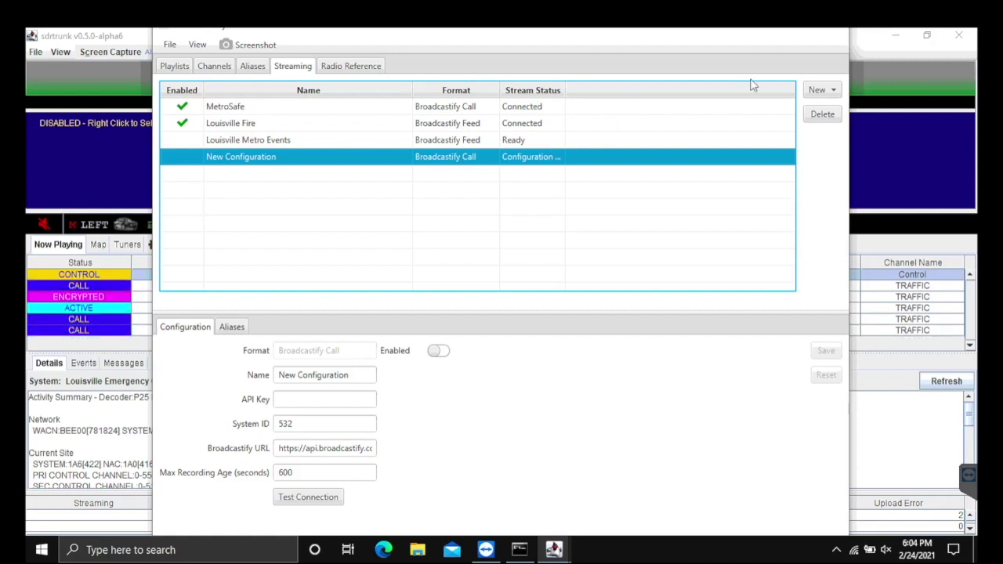
{"action": "left_click", "coordinate": [821, 93]}
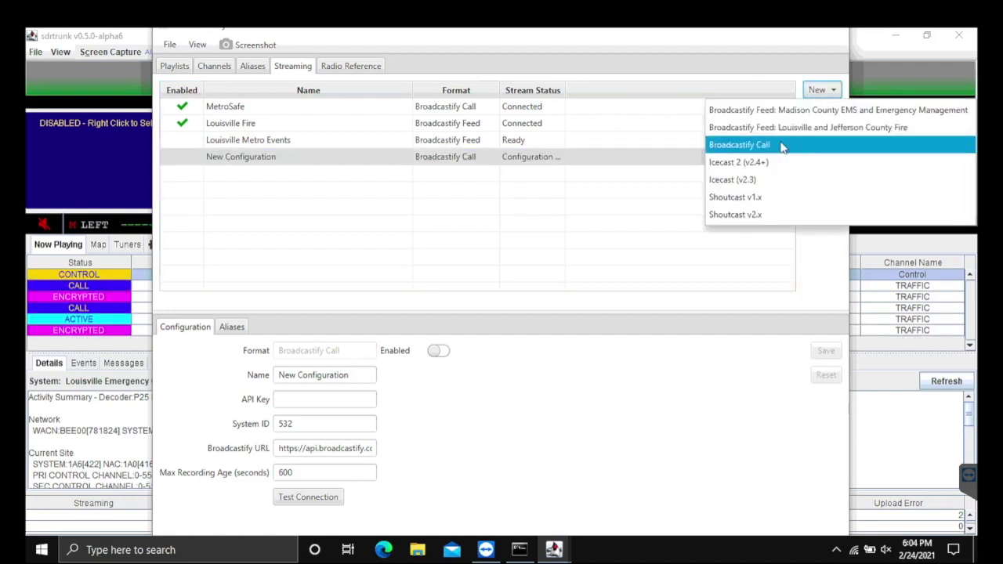
{"action": "left_click", "coordinate": [242, 161]}
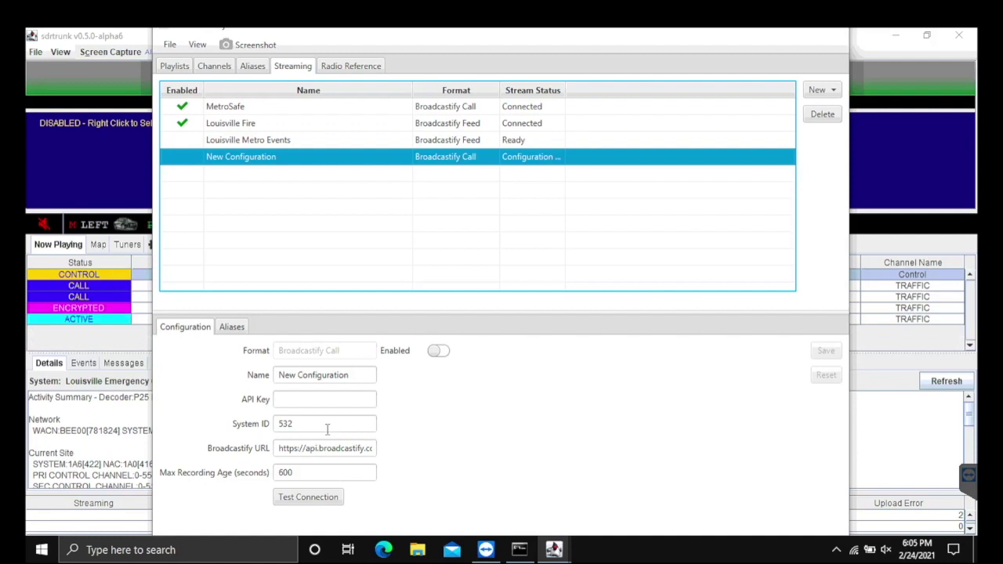
{"action": "left_click_drag", "start_coordinate": [278, 448], "coordinate": [476, 463]}
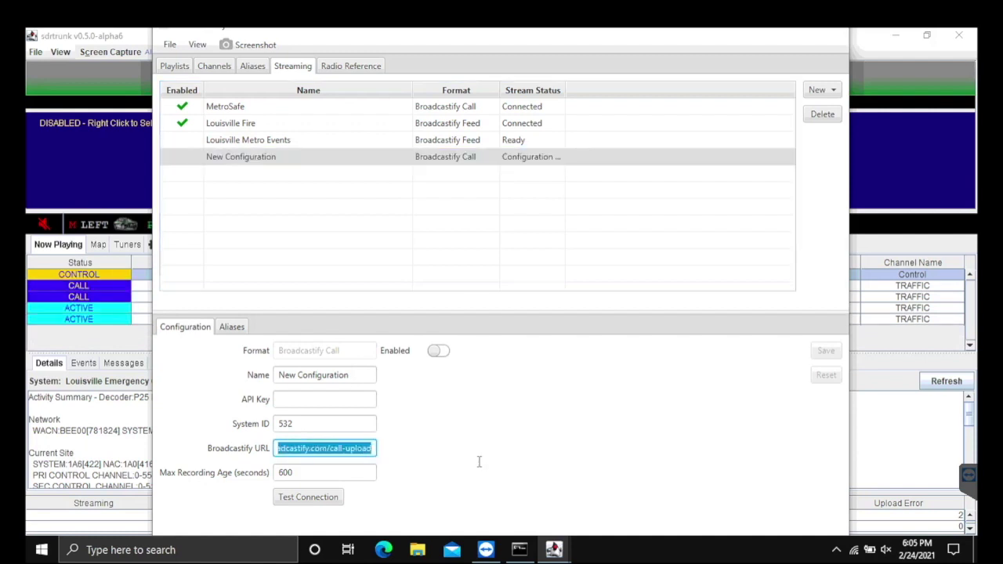
{"action": "left_click", "coordinate": [302, 423]}
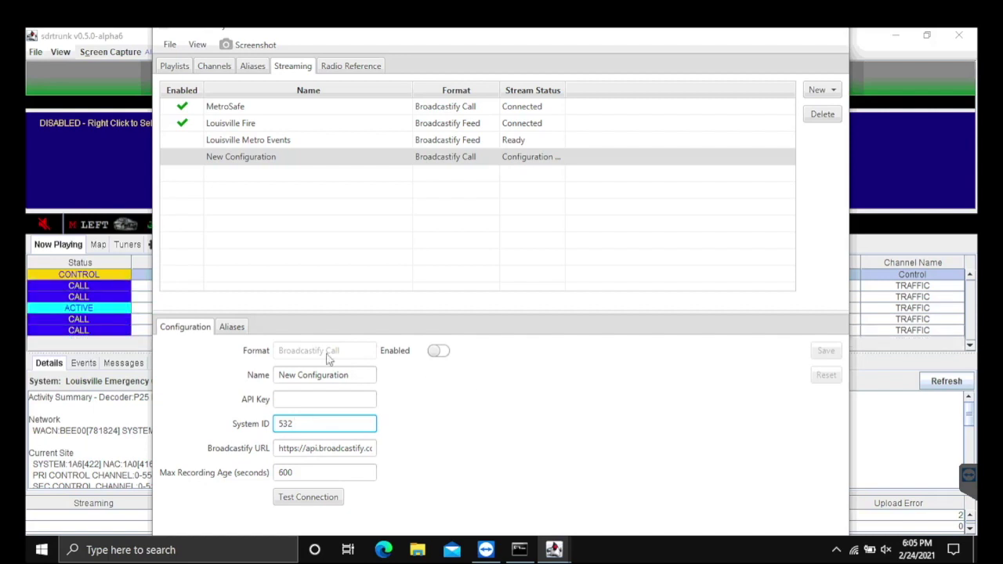
Step: Assign the POLICE 1, POLICE 2 and POLICE 3 aliases to the New Configuration stream
{"action": "left_click", "coordinate": [239, 329]}
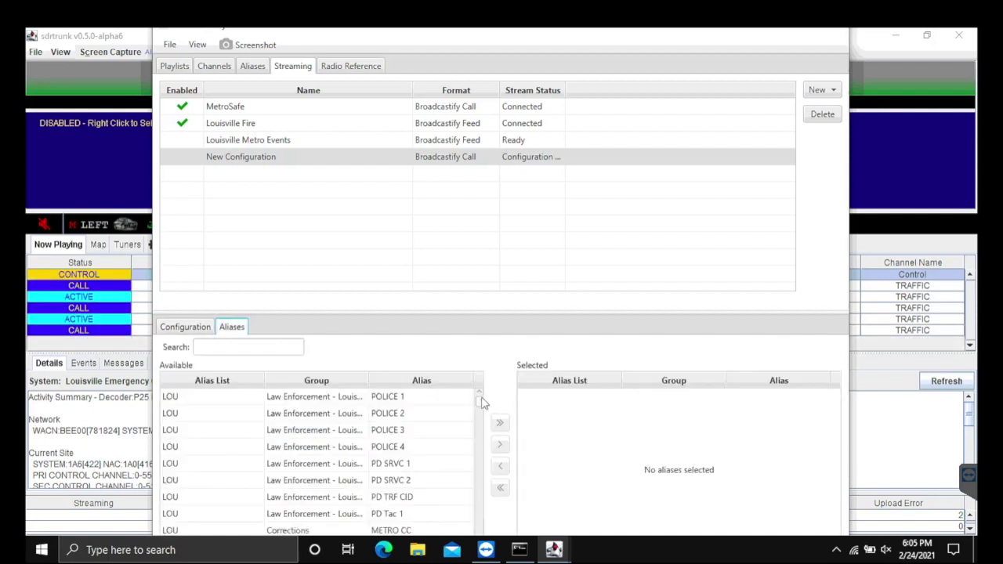
{"action": "left_click", "coordinate": [315, 400]}
{"action": "left_click_drag", "start_coordinate": [478, 398], "coordinate": [476, 450]}
{"action": "left_click", "coordinate": [500, 445]}
{"action": "left_click", "coordinate": [500, 445]}
{"action": "left_click", "coordinate": [500, 445]}
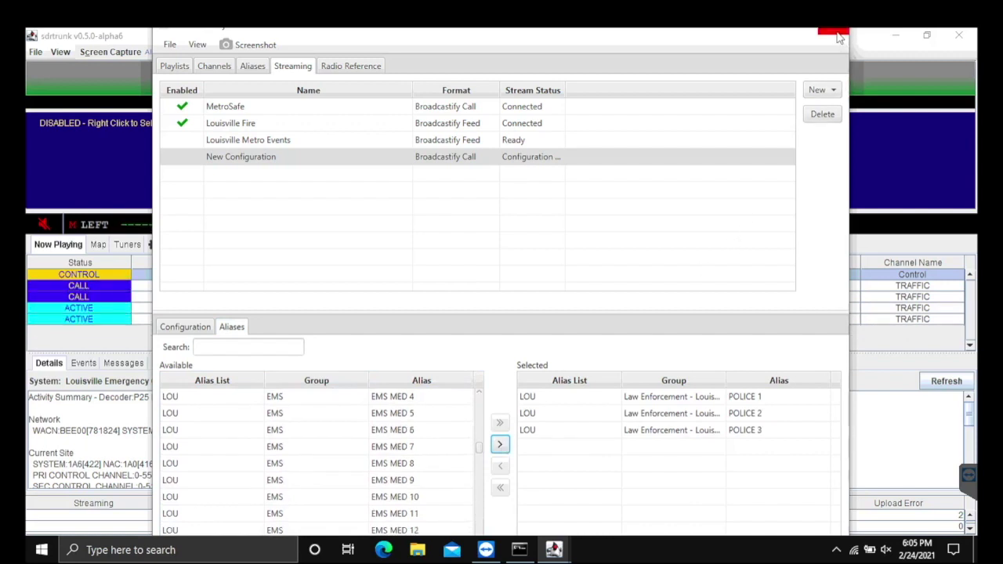
Step: Remove New Configuration from the POLICE 1 alias's selected streams, save the alias and check the stream's list of selected aliases
{"action": "left_click", "coordinate": [249, 67]}
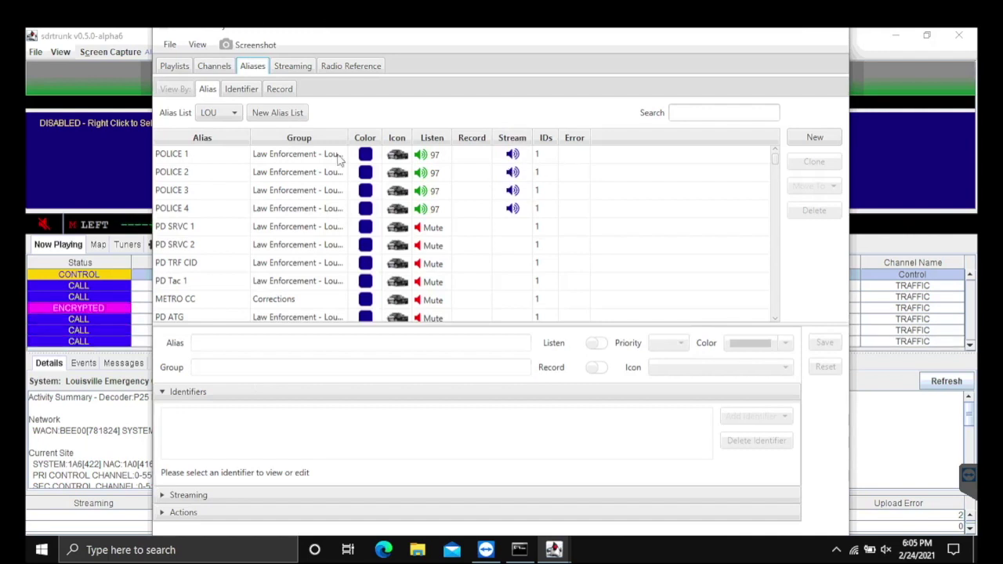
{"action": "left_click", "coordinate": [267, 155]}
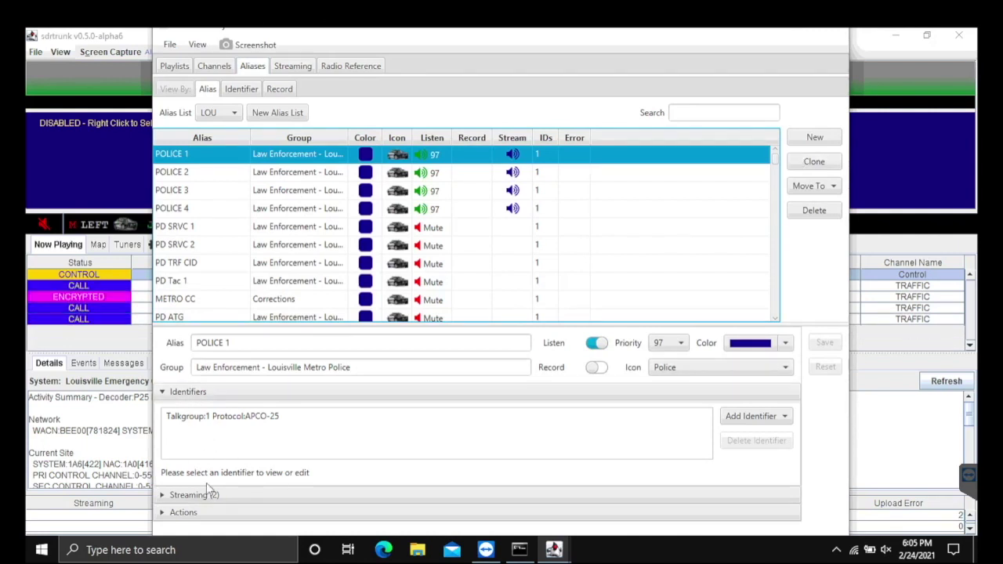
{"action": "left_click", "coordinate": [186, 397]}
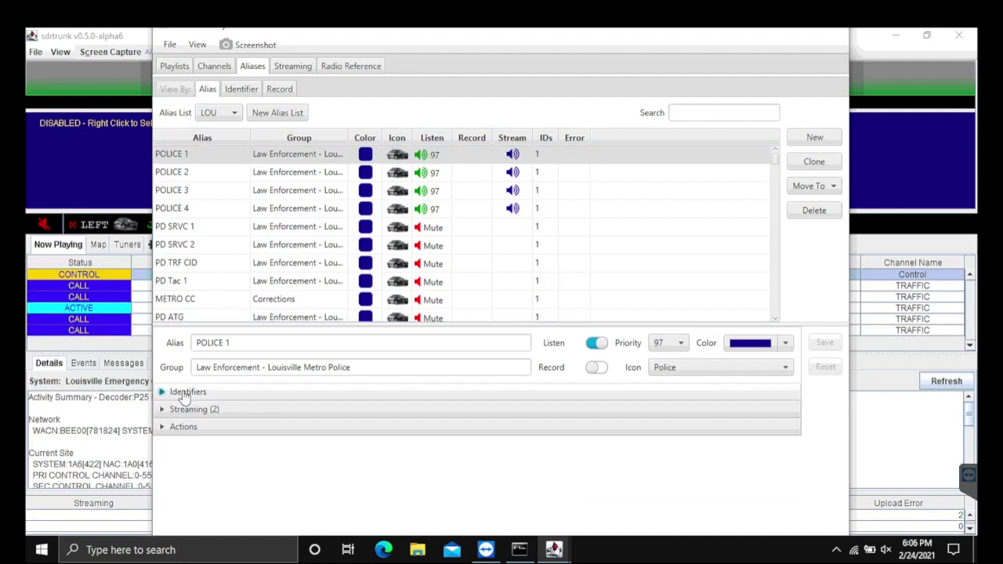
{"action": "left_click", "coordinate": [180, 412]}
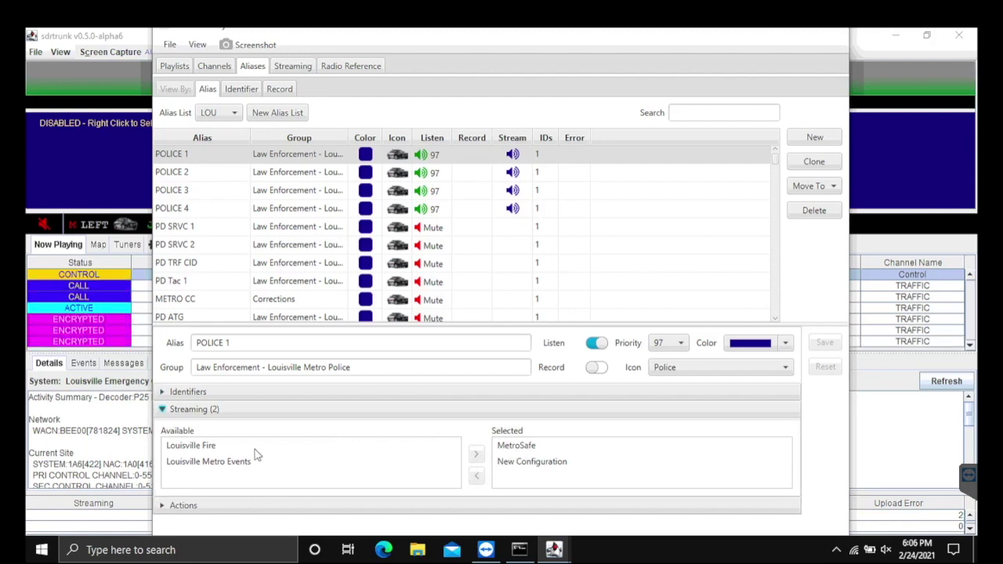
{"action": "left_click", "coordinate": [515, 462]}
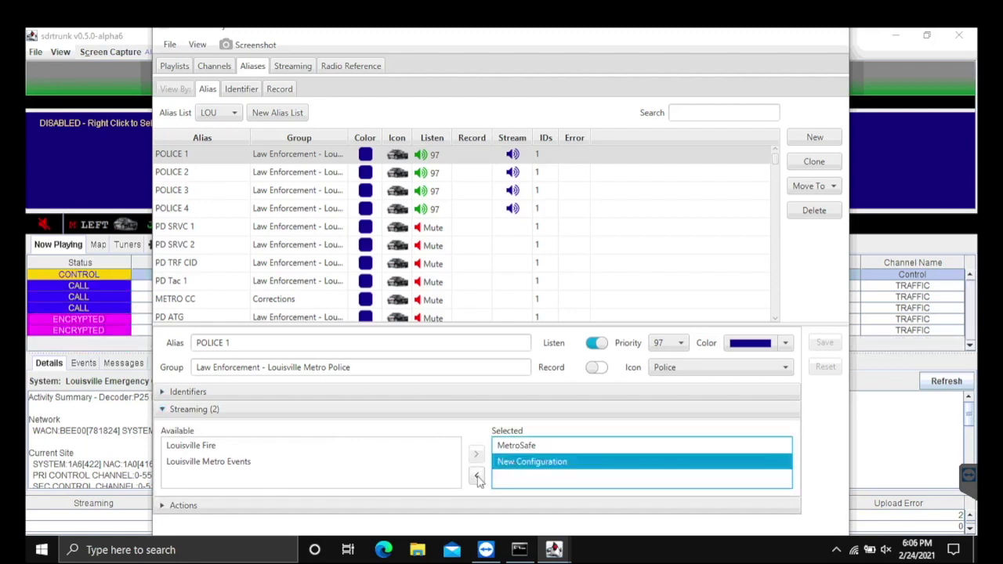
{"action": "left_click", "coordinate": [476, 476]}
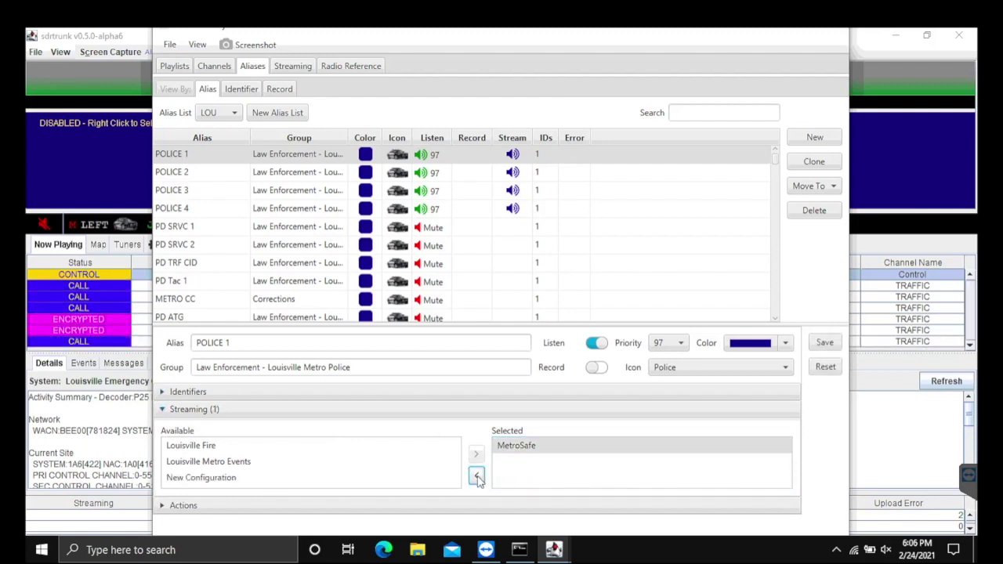
{"action": "left_click", "coordinate": [827, 345]}
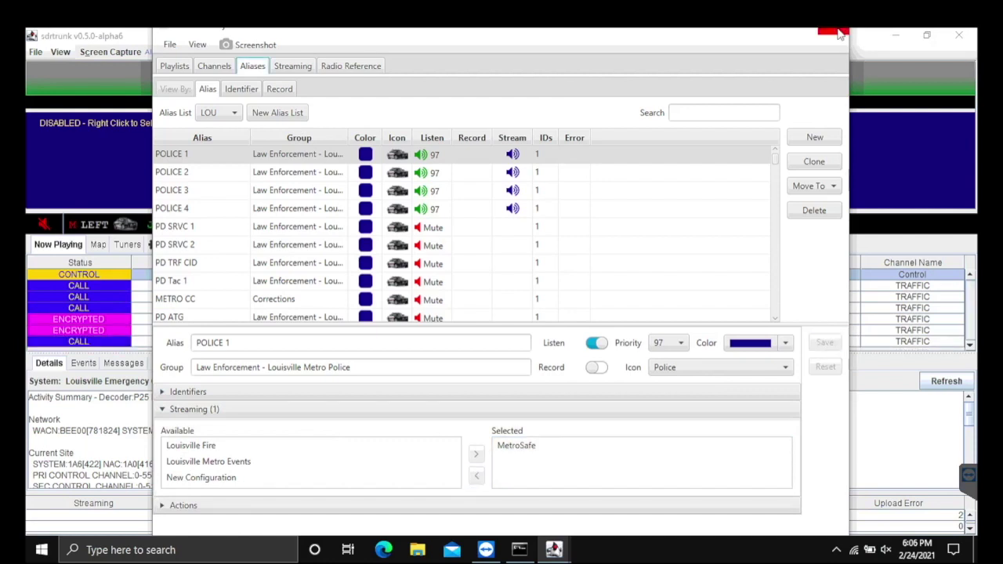
{"action": "left_click", "coordinate": [294, 67]}
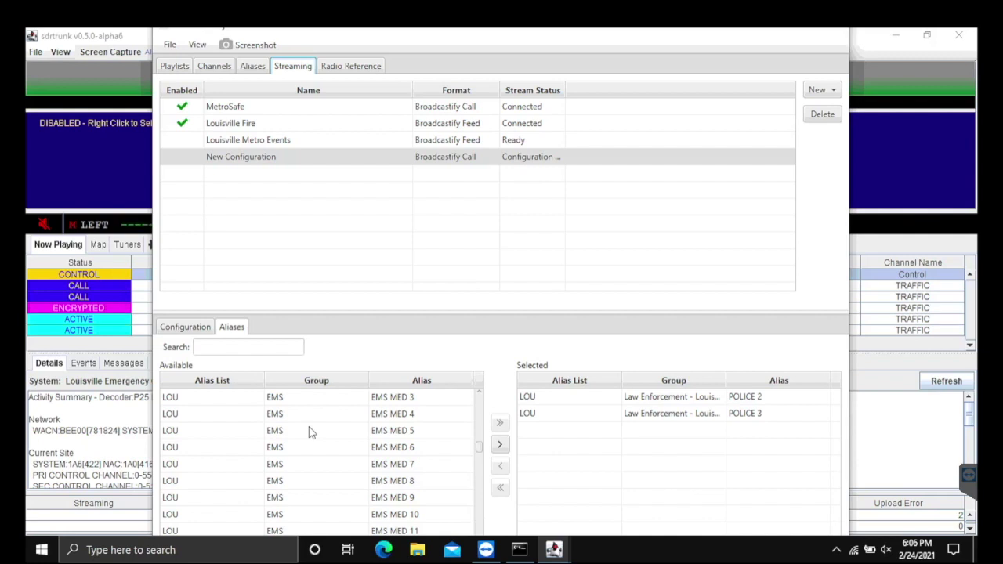
{"action": "left_click", "coordinate": [253, 65]}
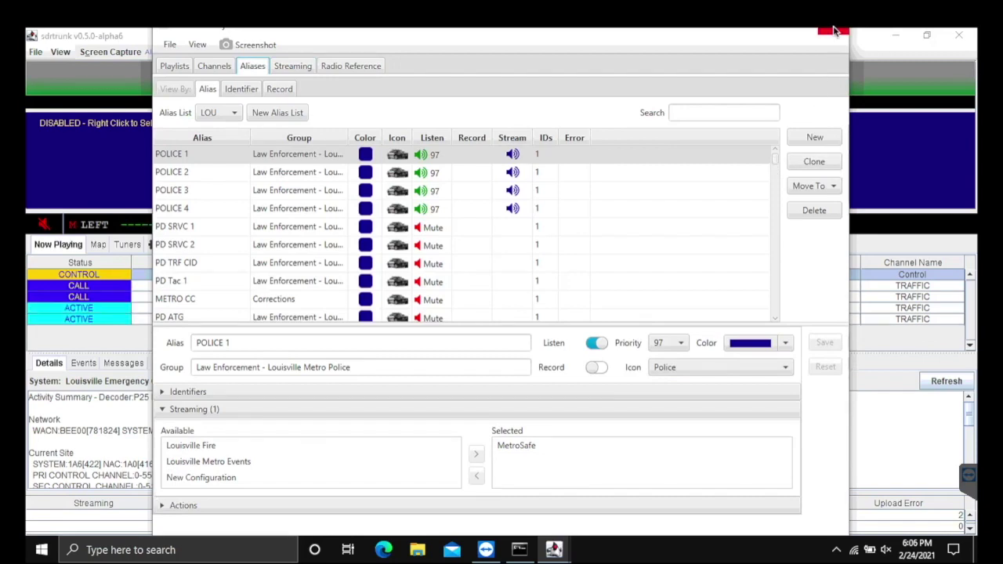
Step: Switch to Safari and open the page for managing your own Broadcastify Calls systems
{"action": "mouse_move", "coordinate": [721, 553]}
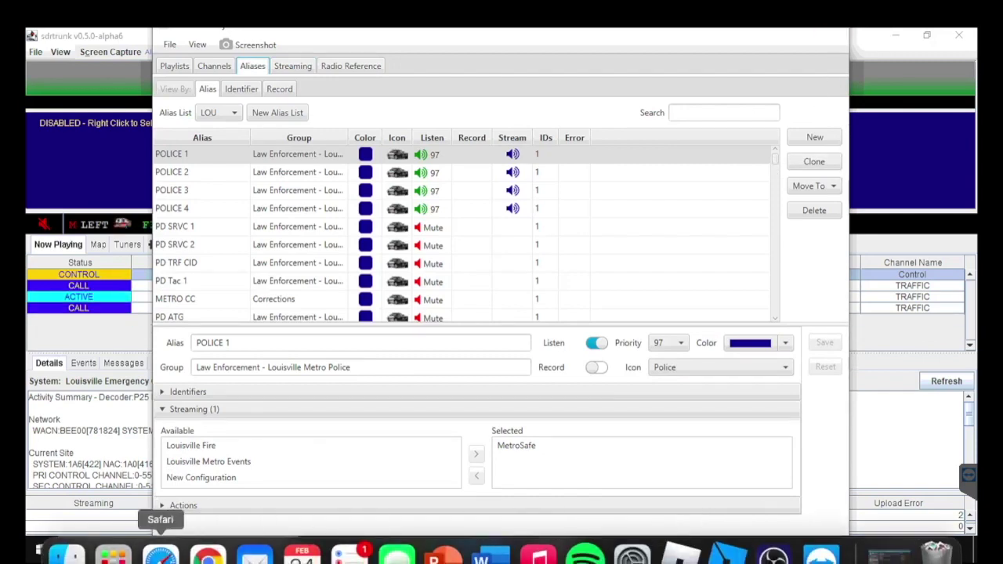
{"action": "left_click", "coordinate": [160, 554]}
{"action": "scroll", "coordinate": [751, 212], "scroll_direction": "up", "scroll_amount": 5}
{"action": "mouse_move", "coordinate": [702, 96]}
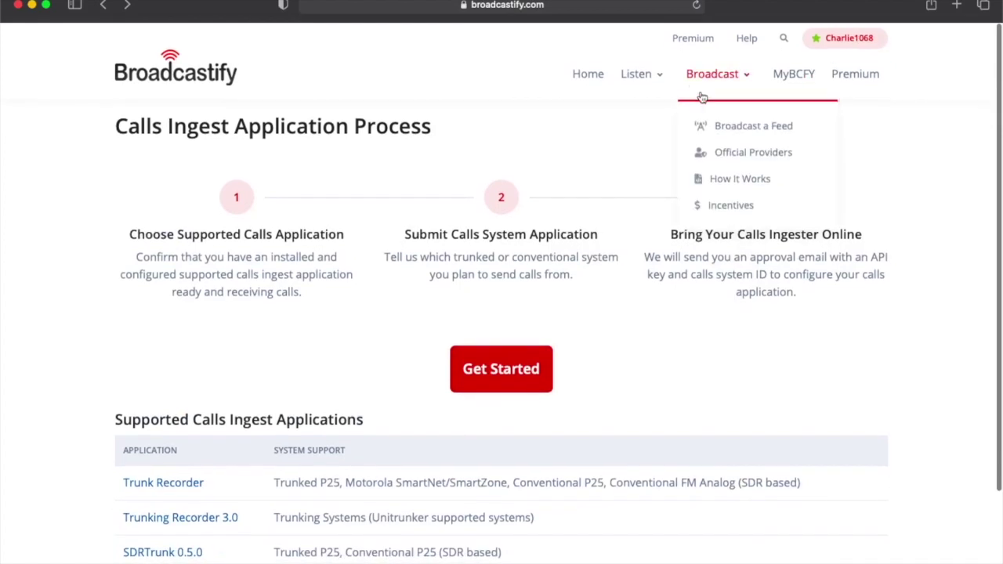
{"action": "mouse_move", "coordinate": [640, 78]}
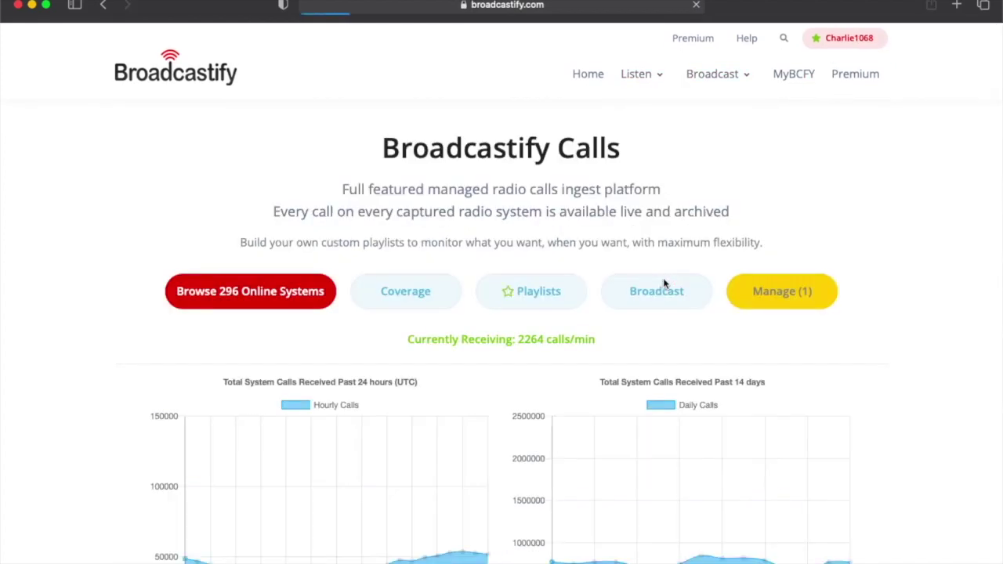
{"action": "left_click", "coordinate": [799, 293]}
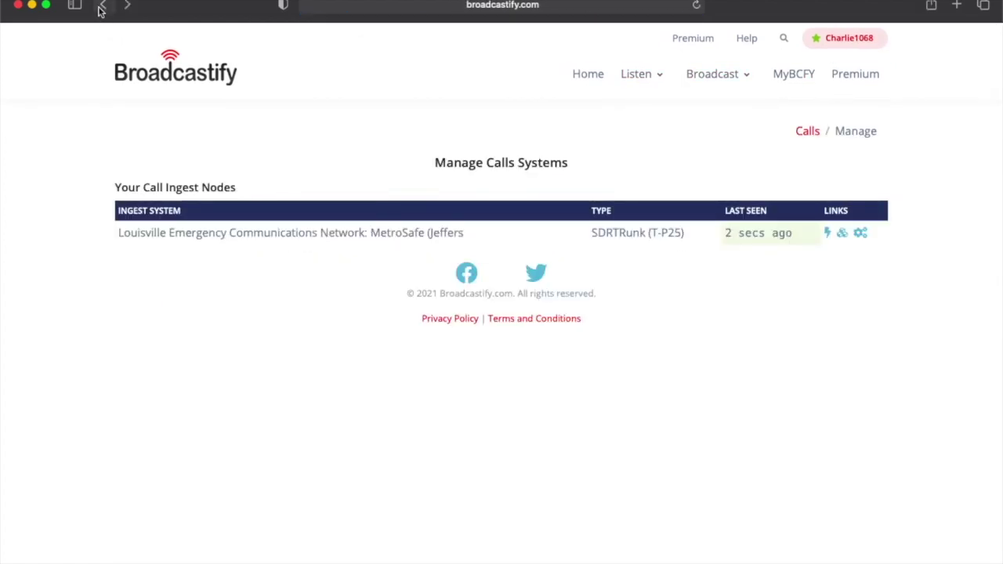
{"action": "left_click", "coordinate": [101, 8]}
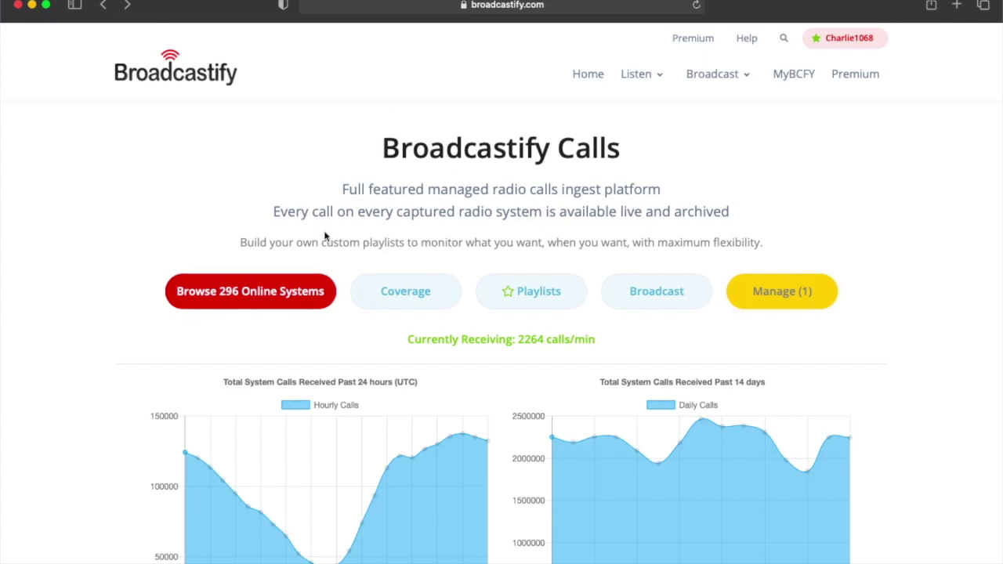
{"action": "left_click", "coordinate": [743, 294]}
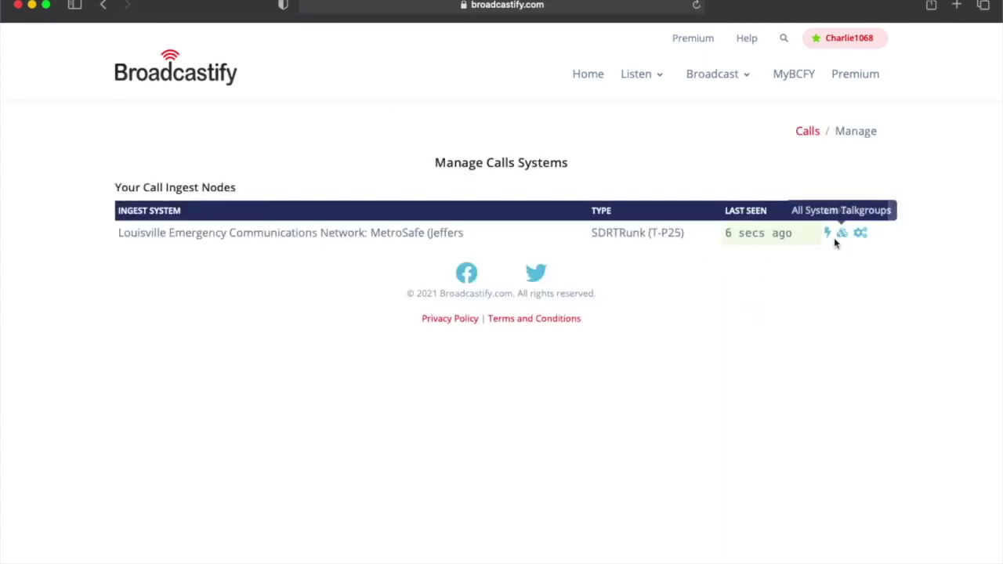
Step: Review all talkgroups of the MetroSafe ingest system, and return to the list of call ingest nodes
{"action": "left_click", "coordinate": [842, 232]}
{"action": "scroll", "coordinate": [425, 349], "scroll_direction": "down", "scroll_amount": 8}
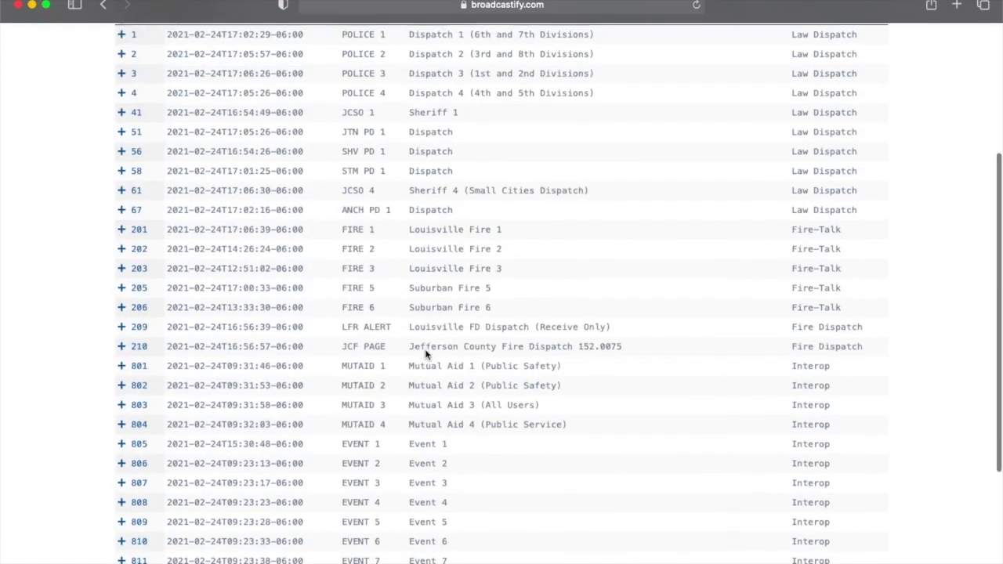
{"action": "scroll", "coordinate": [426, 354], "scroll_direction": "up", "scroll_amount": 10}
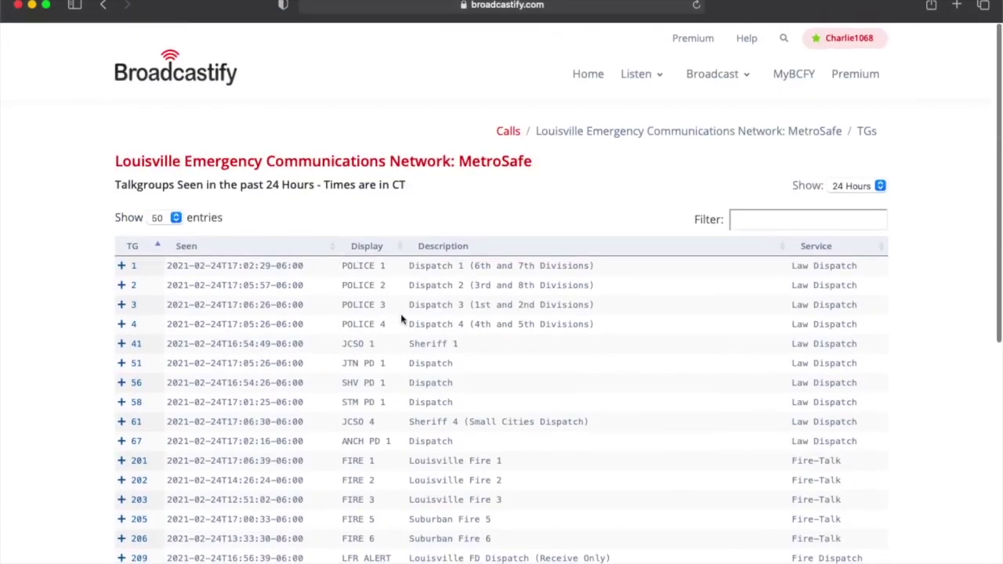
{"action": "scroll", "coordinate": [416, 355], "scroll_direction": "down", "scroll_amount": 1}
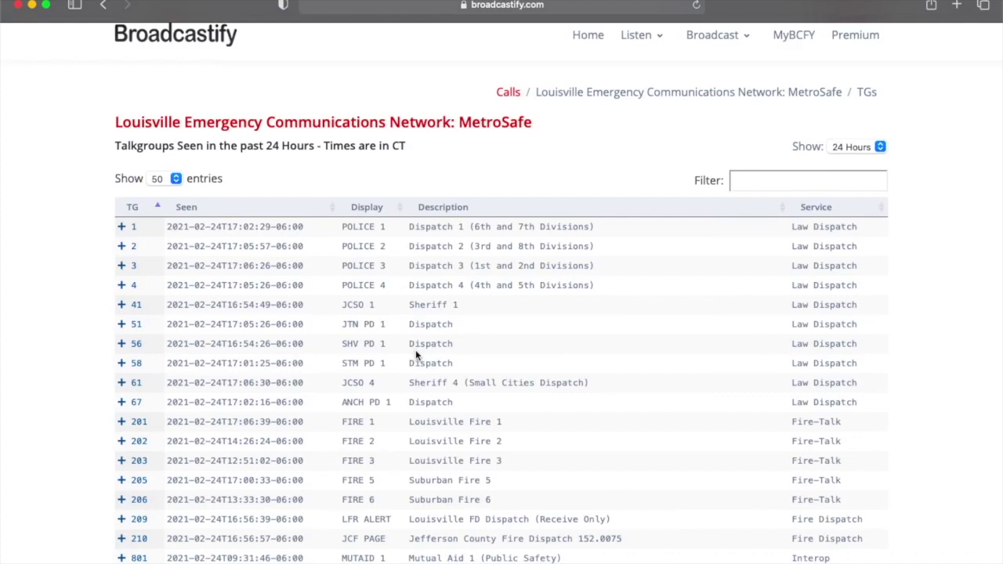
{"action": "scroll", "coordinate": [415, 350], "scroll_direction": "down", "scroll_amount": 5}
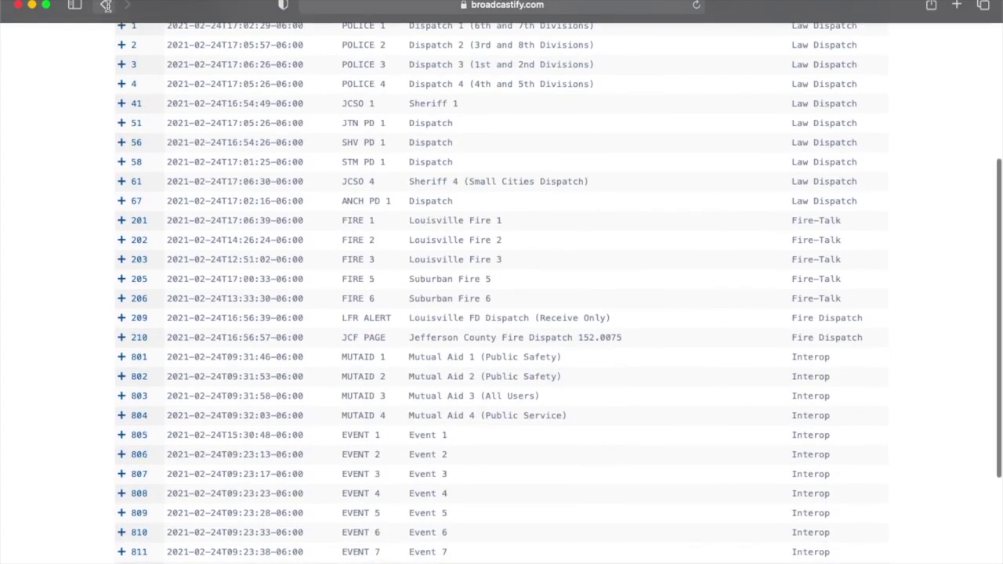
{"action": "left_click", "coordinate": [105, 5]}
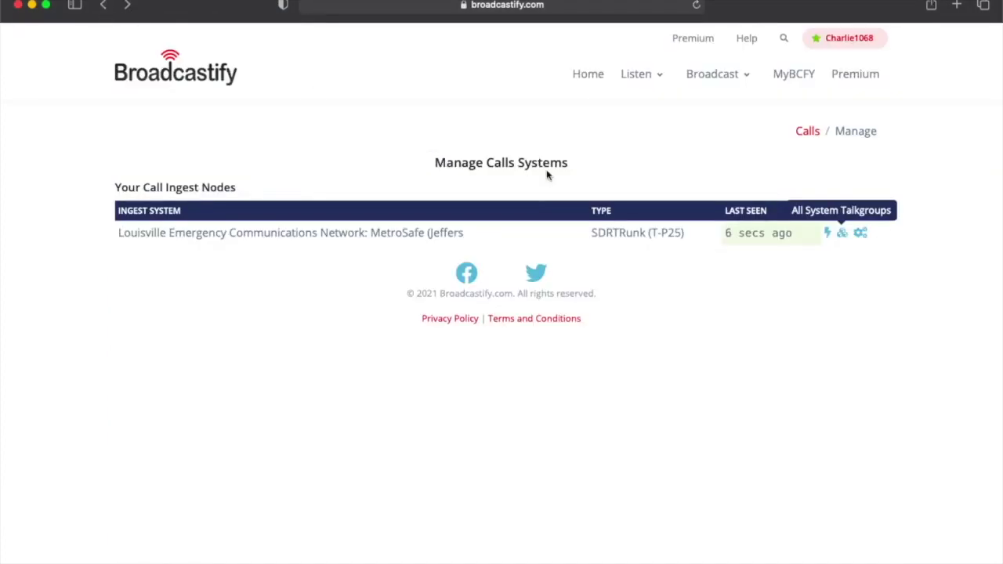
Step: Review the live calls of the MetroSafe ingest node, and go back to the managed calls systems
{"action": "left_click", "coordinate": [827, 233]}
{"action": "scroll", "coordinate": [510, 335], "scroll_direction": "down", "scroll_amount": 10}
{"action": "scroll", "coordinate": [511, 334], "scroll_direction": "down", "scroll_amount": 5}
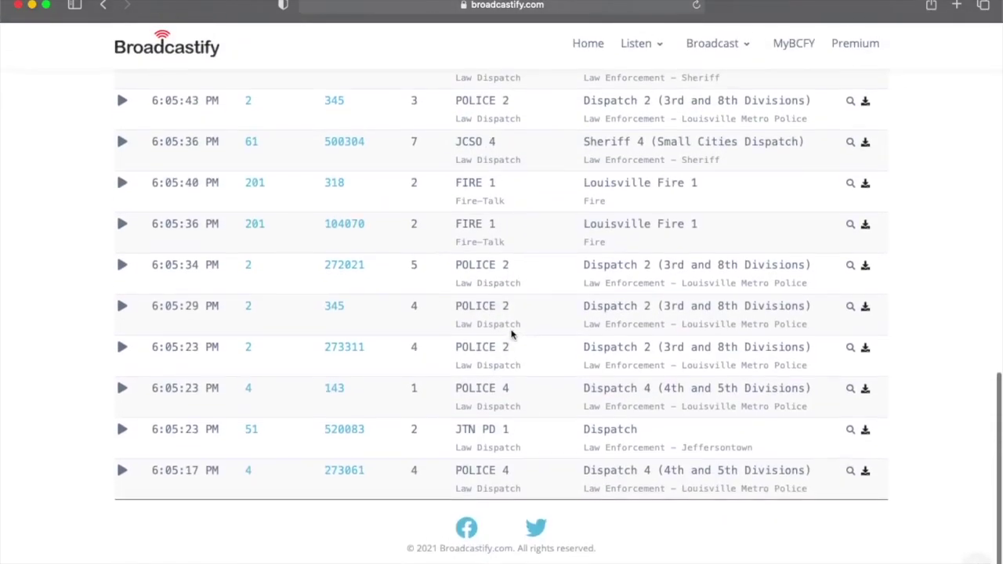
{"action": "scroll", "coordinate": [511, 334], "scroll_direction": "up", "scroll_amount": 12}
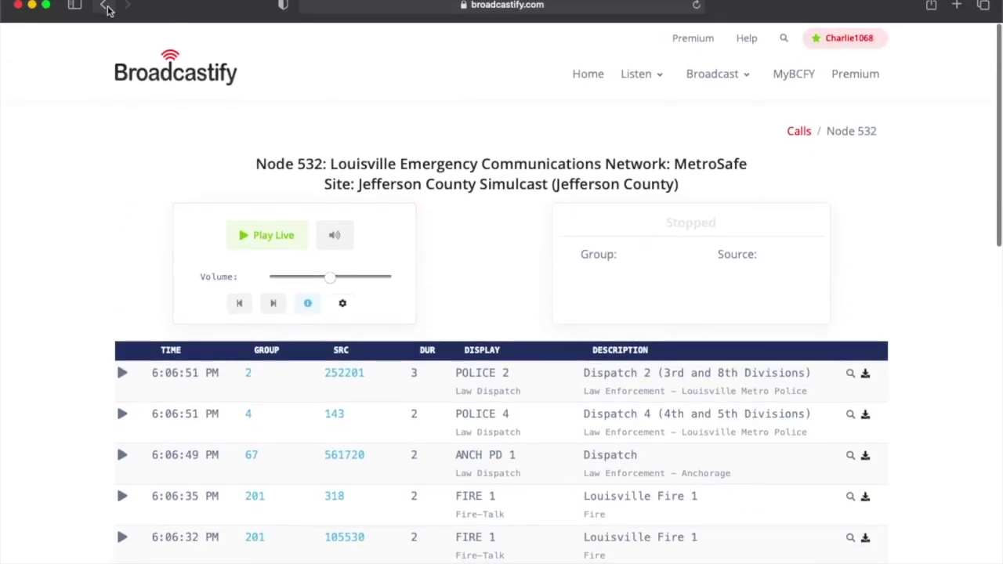
{"action": "left_click", "coordinate": [106, 6]}
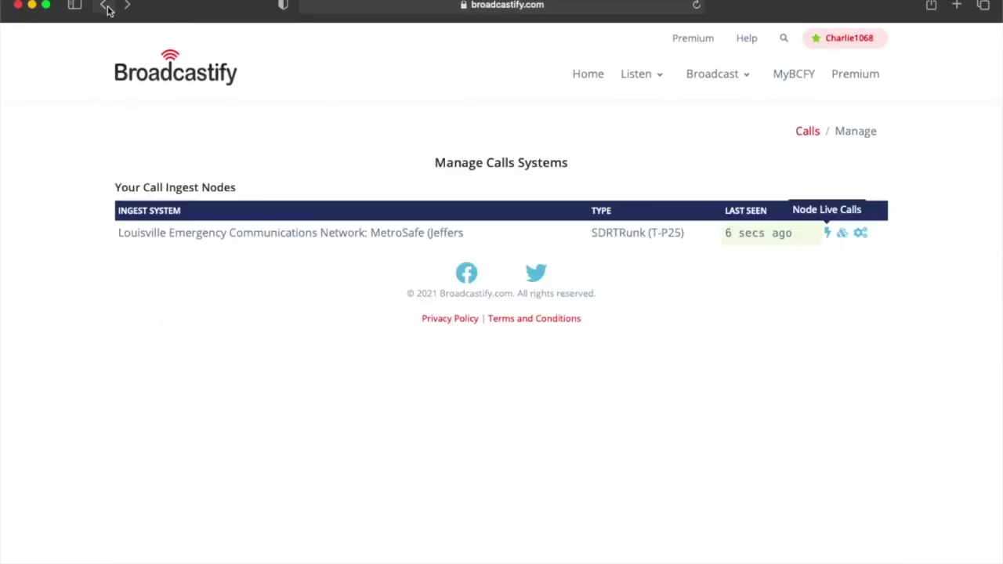
Step: Close the browser window and return to the TeamViewer remote session running SDRTrunk, dismissing the TeamViewer advertisement
{"action": "left_click", "coordinate": [17, 5]}
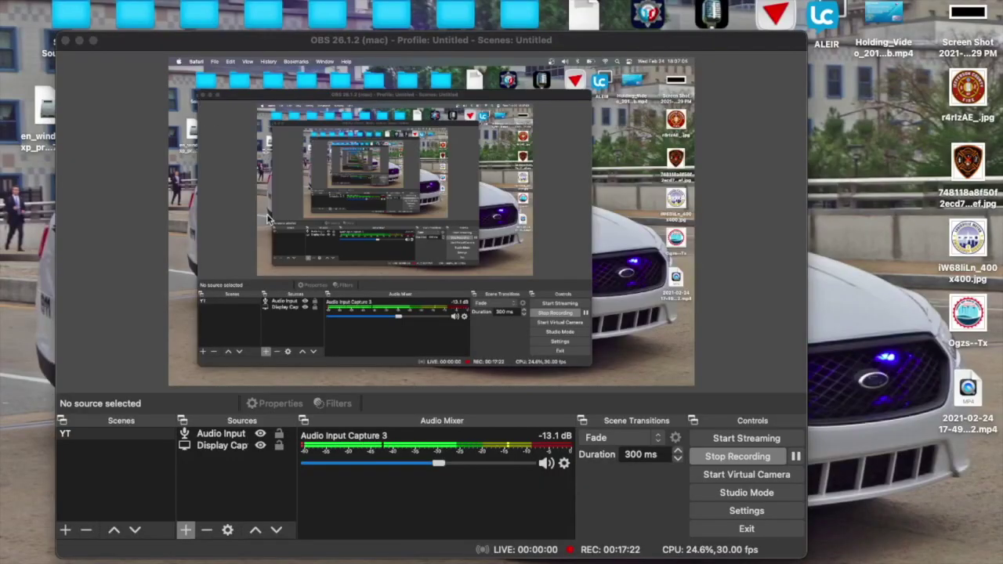
{"action": "left_click", "coordinate": [820, 555]}
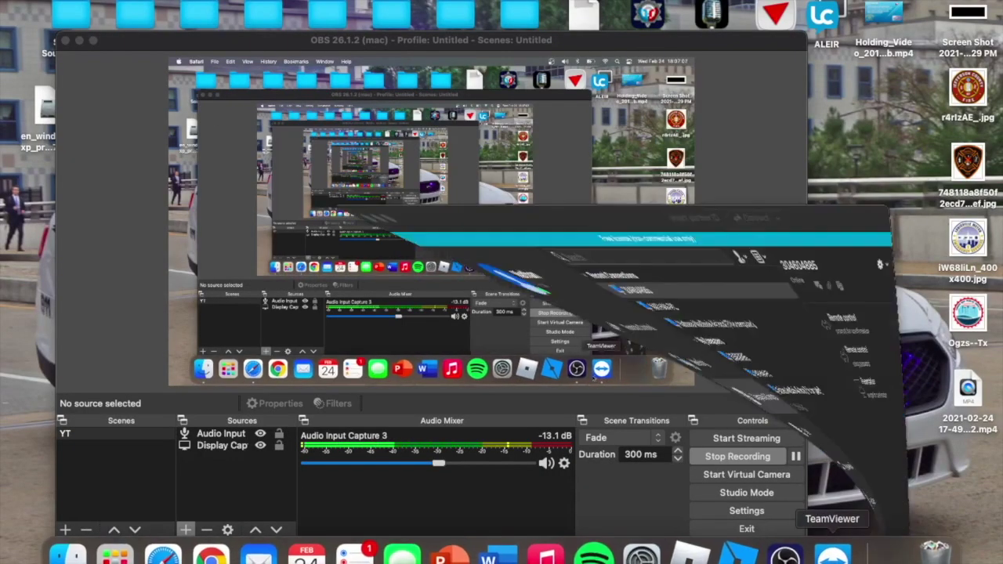
{"action": "right_click", "coordinate": [862, 553]}
{"action": "left_click", "coordinate": [890, 417]}
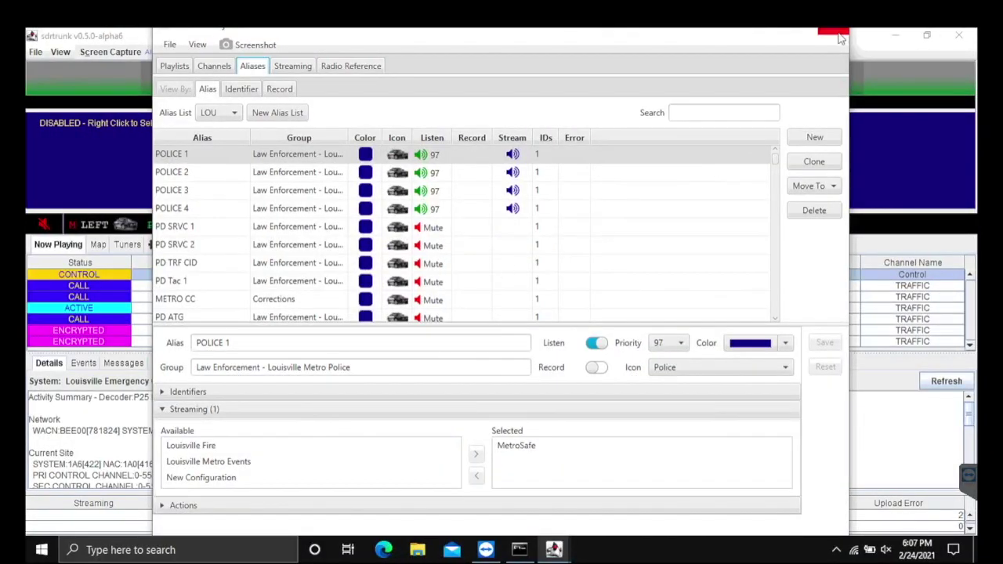
{"action": "left_click", "coordinate": [839, 36]}
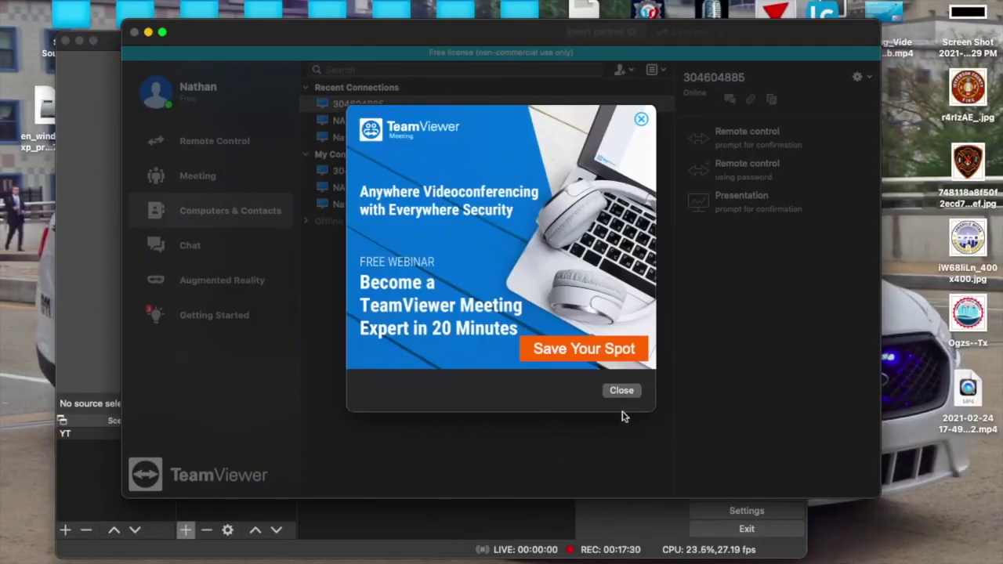
{"action": "left_click", "coordinate": [621, 390]}
{"action": "right_click", "coordinate": [862, 553]}
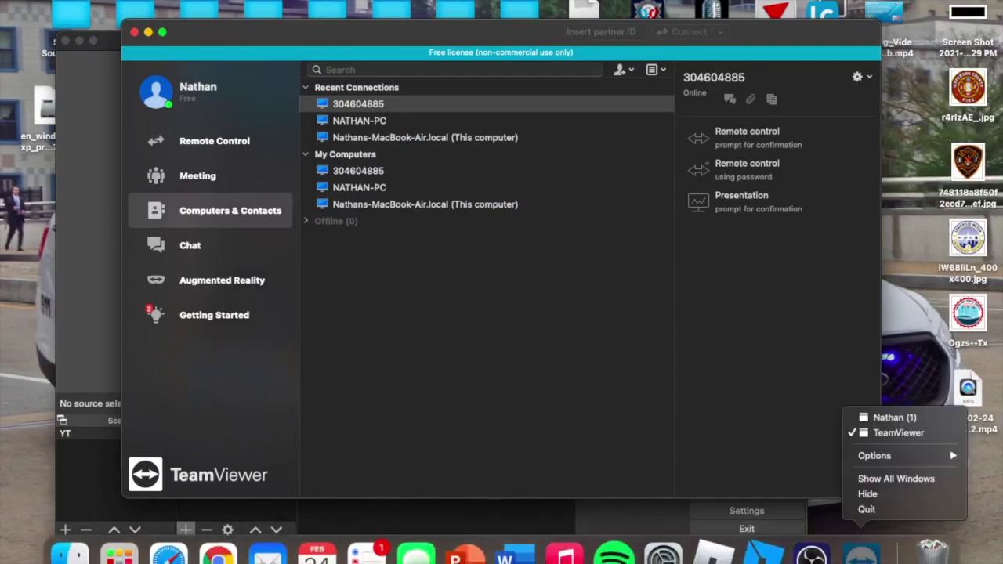
{"action": "left_click", "coordinate": [890, 418]}
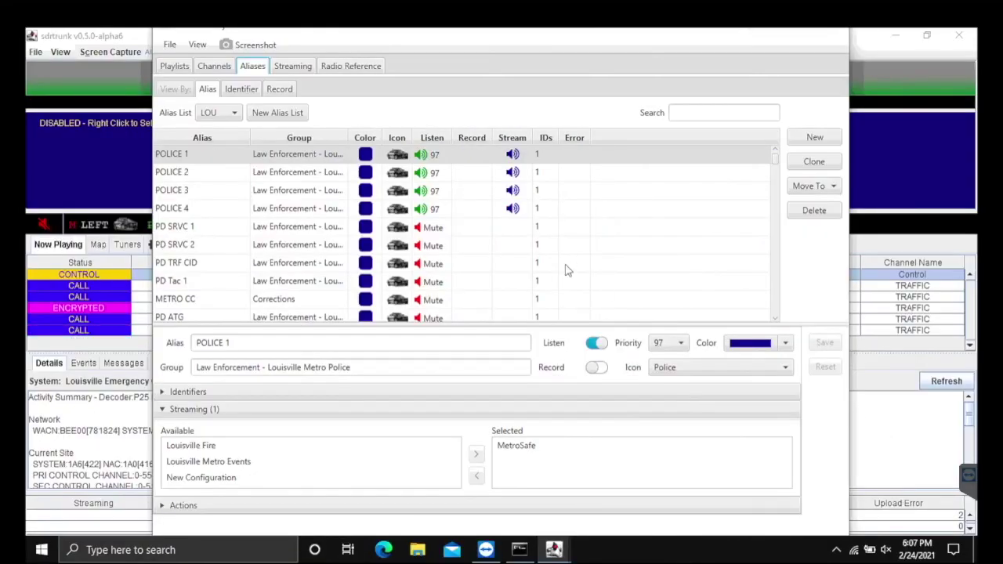
Step: Leave the playlist editor and show the event log of the control channel in the main SDRTrunk window
{"action": "left_click", "coordinate": [835, 35]}
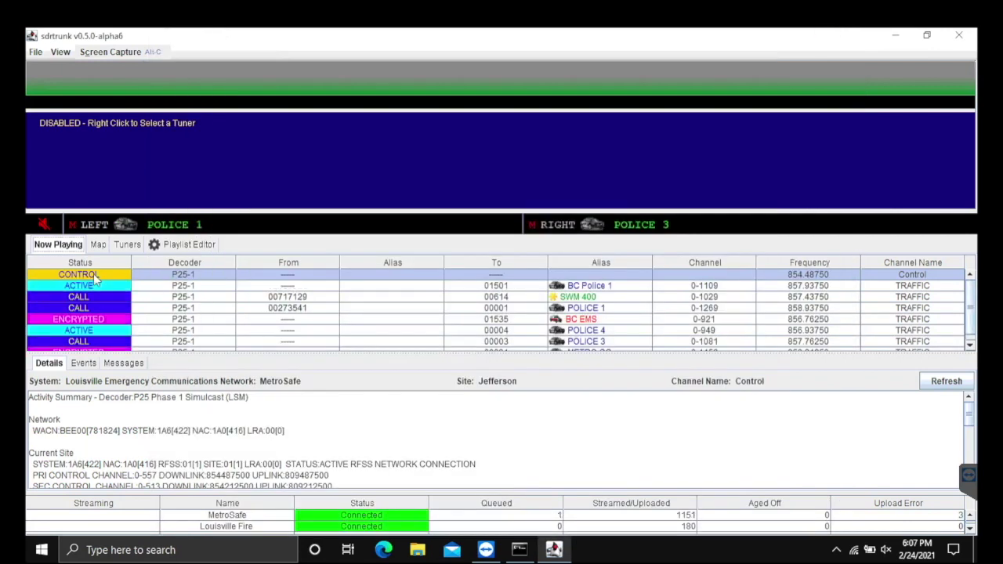
{"action": "left_click", "coordinate": [80, 363]}
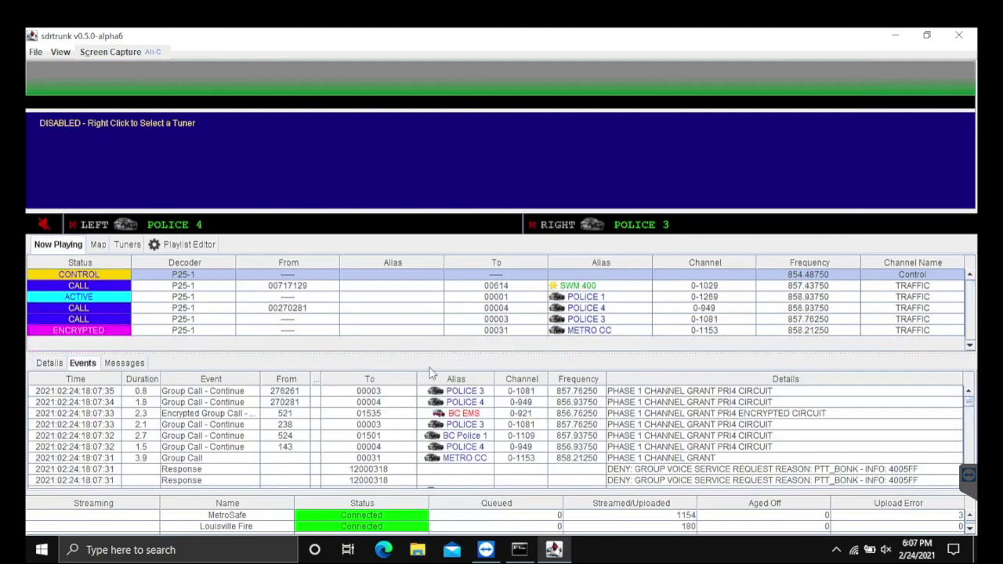